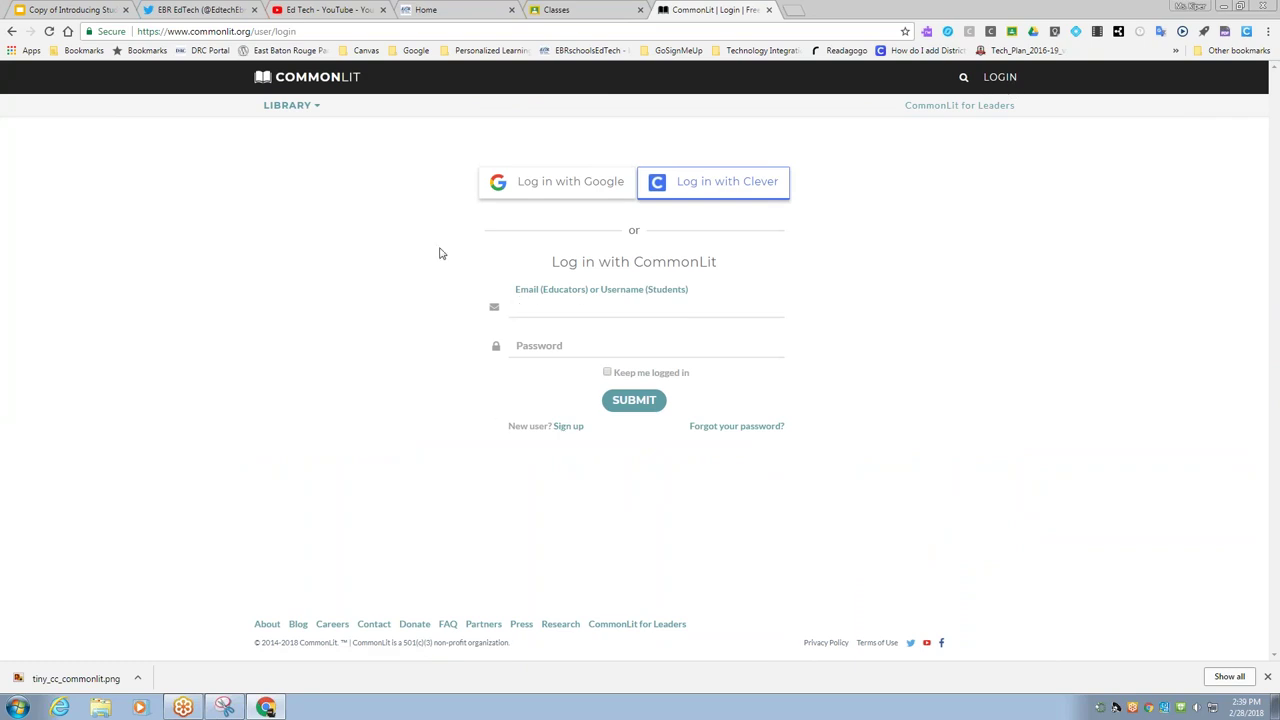
# Step: Log in to CommonLit with the Google account and open the class management page
pyautogui.click(574, 200)
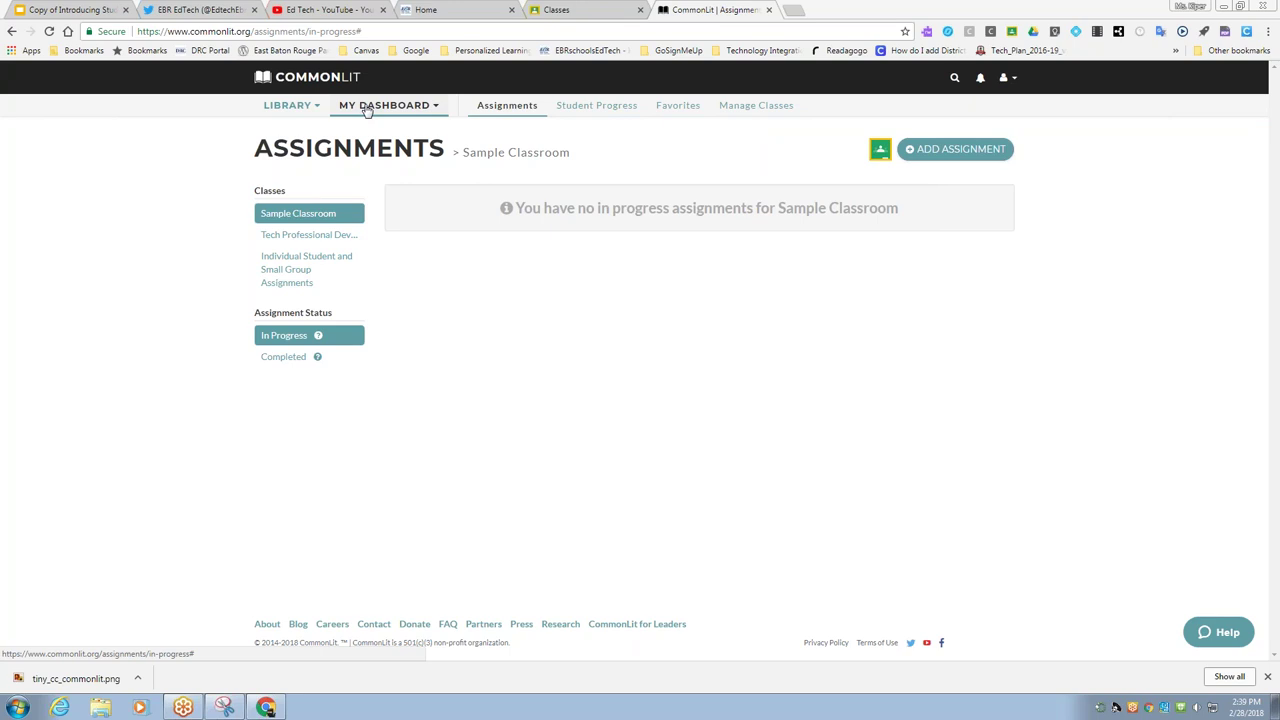
pyautogui.click(315, 78)
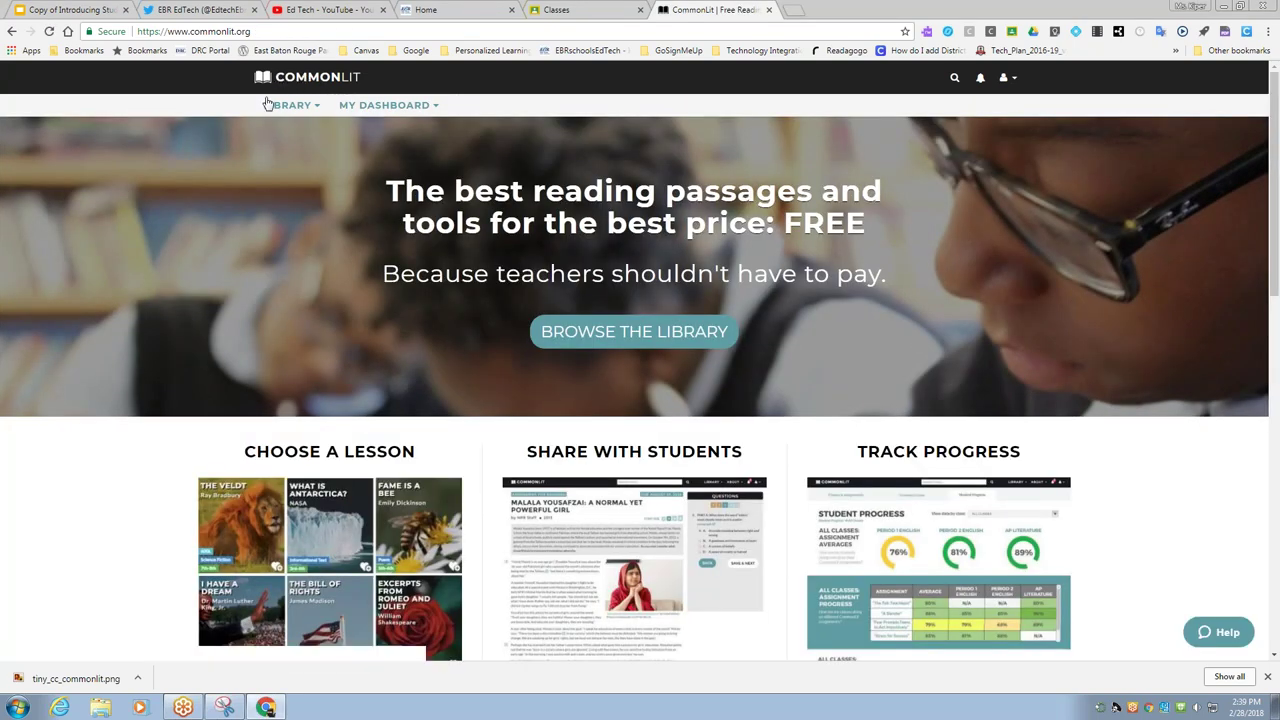
pyautogui.click(397, 106)
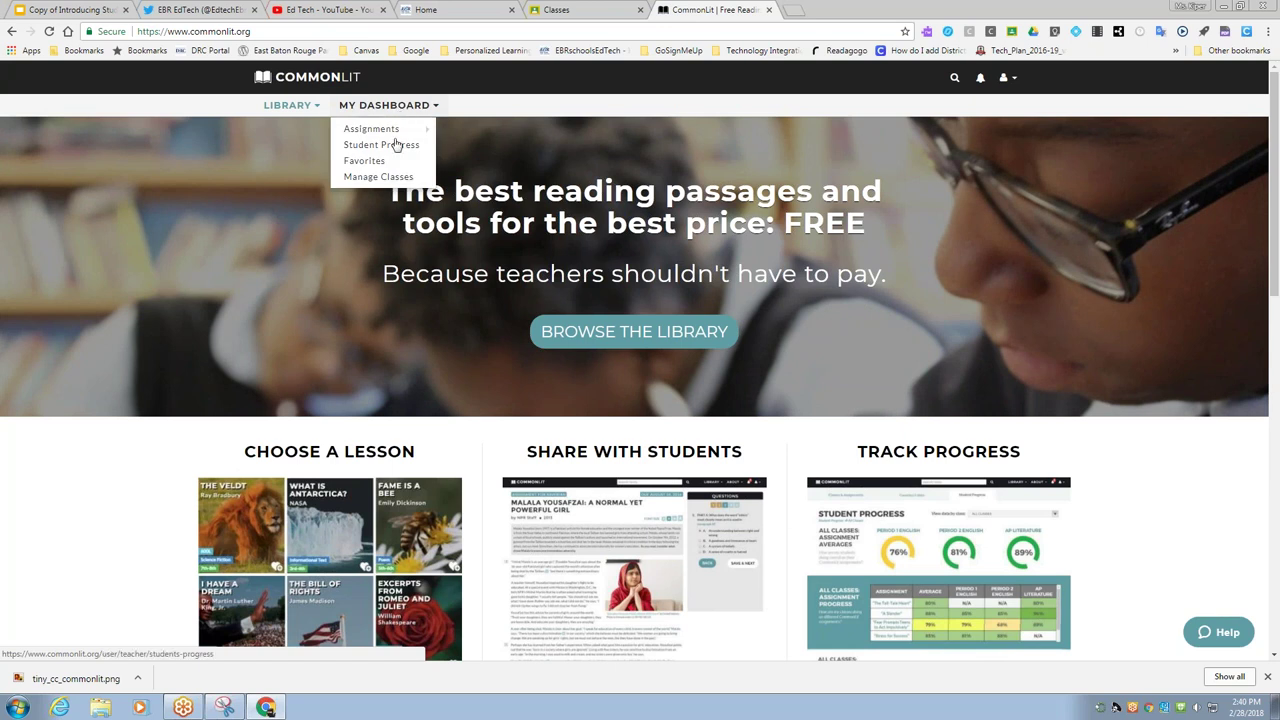
pyautogui.click(391, 178)
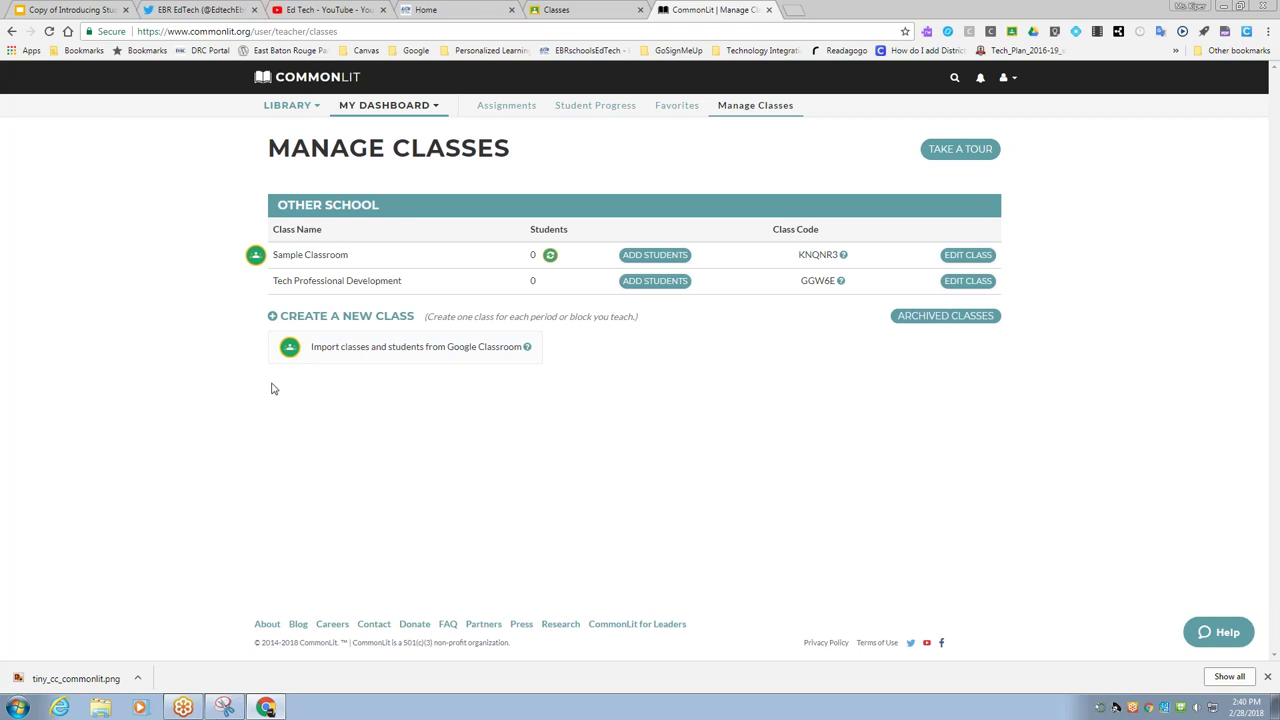
# Step: Start an import from Google Classroom and select Demonstration Class as the class to bring in
pyautogui.click(400, 358)
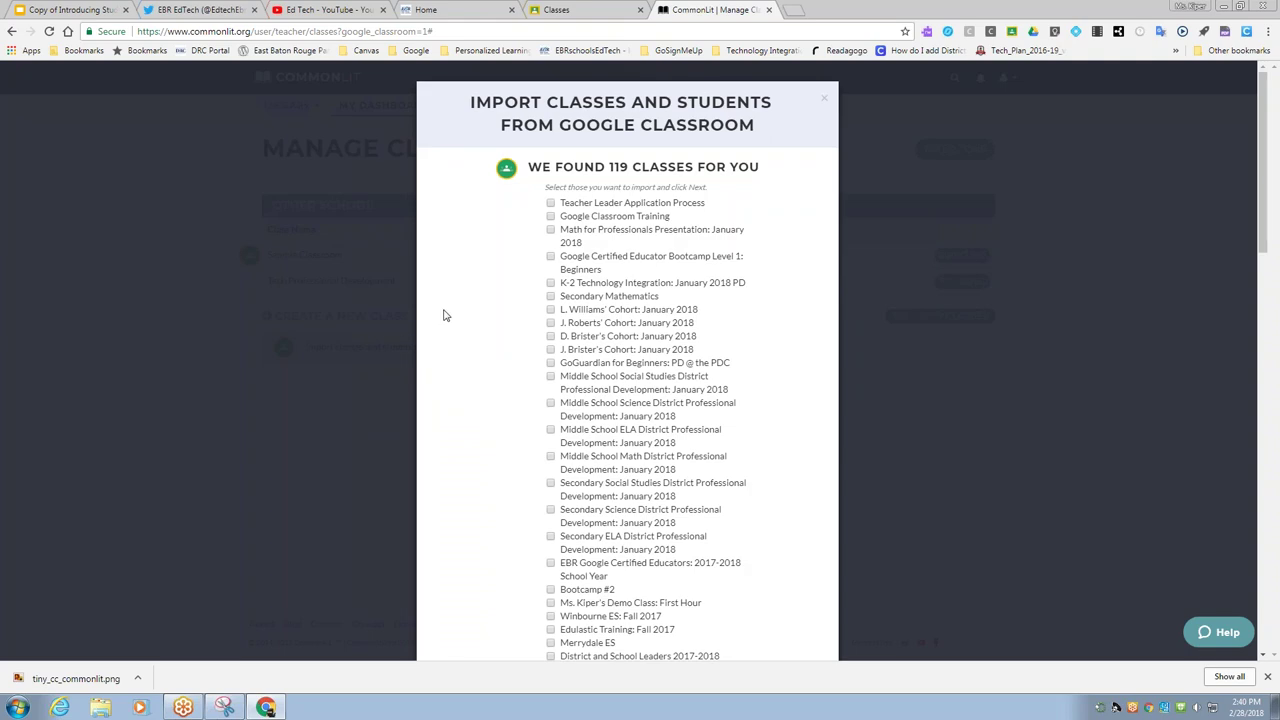
pyautogui.scroll(-3, 519, 315)
pyautogui.scroll(-3, 519, 315)
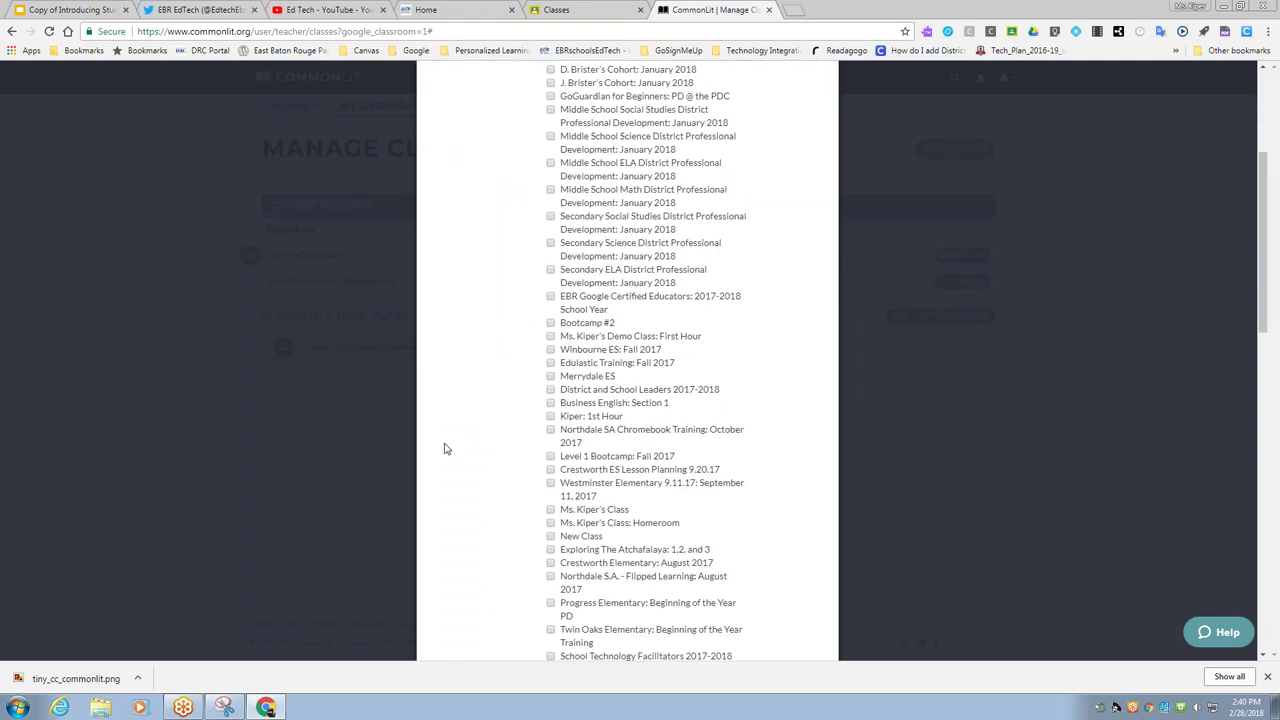
pyautogui.scroll(-1, 445, 449)
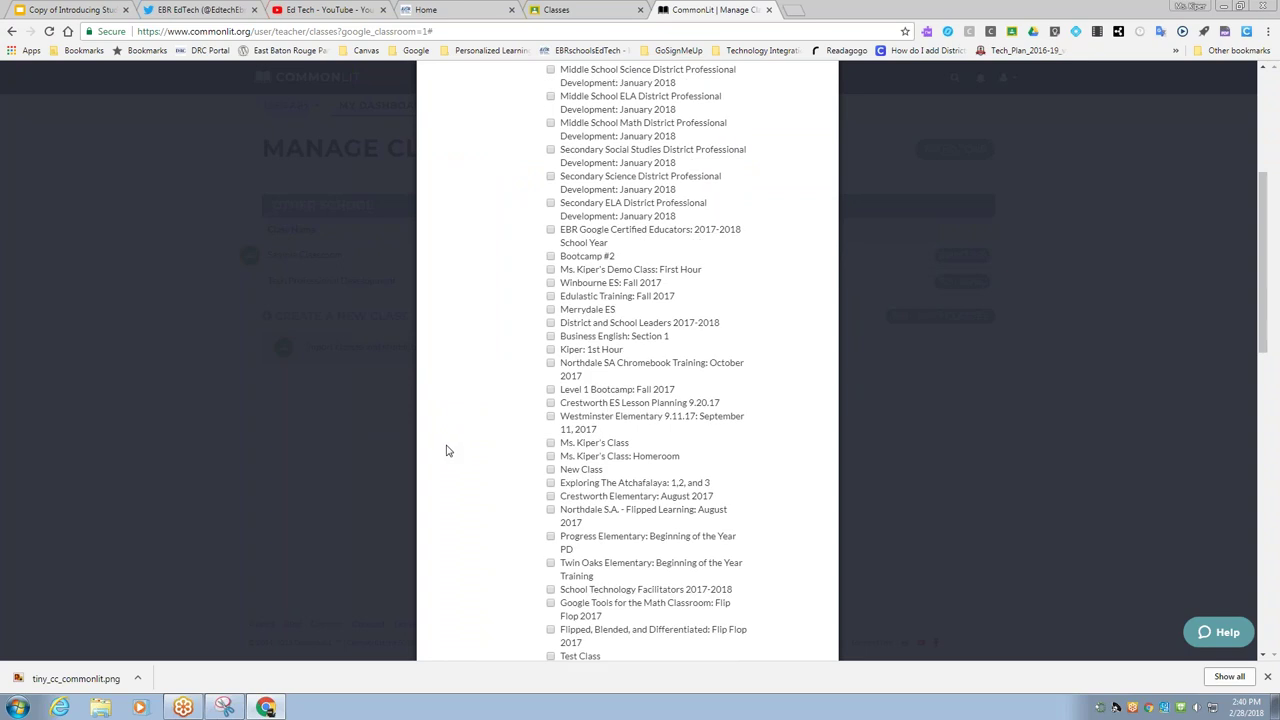
pyautogui.scroll(-1, 445, 450)
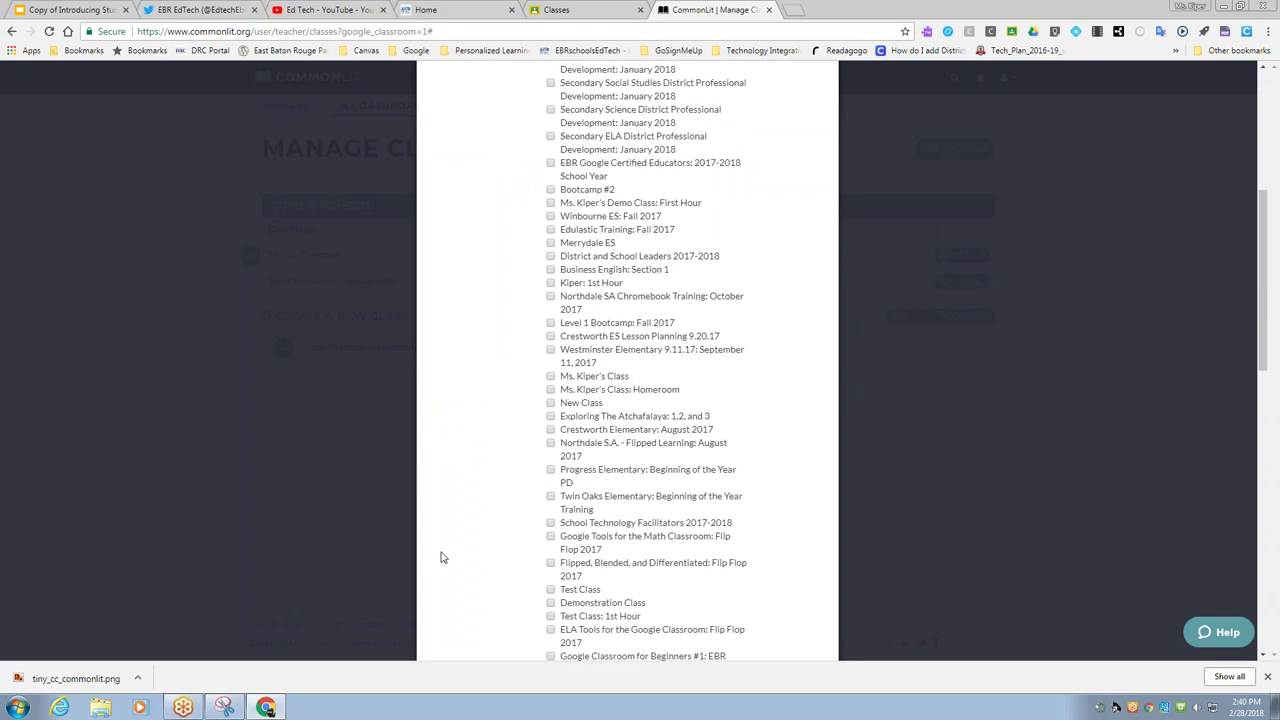
pyautogui.click(550, 604)
pyautogui.scroll(-13, 512, 580)
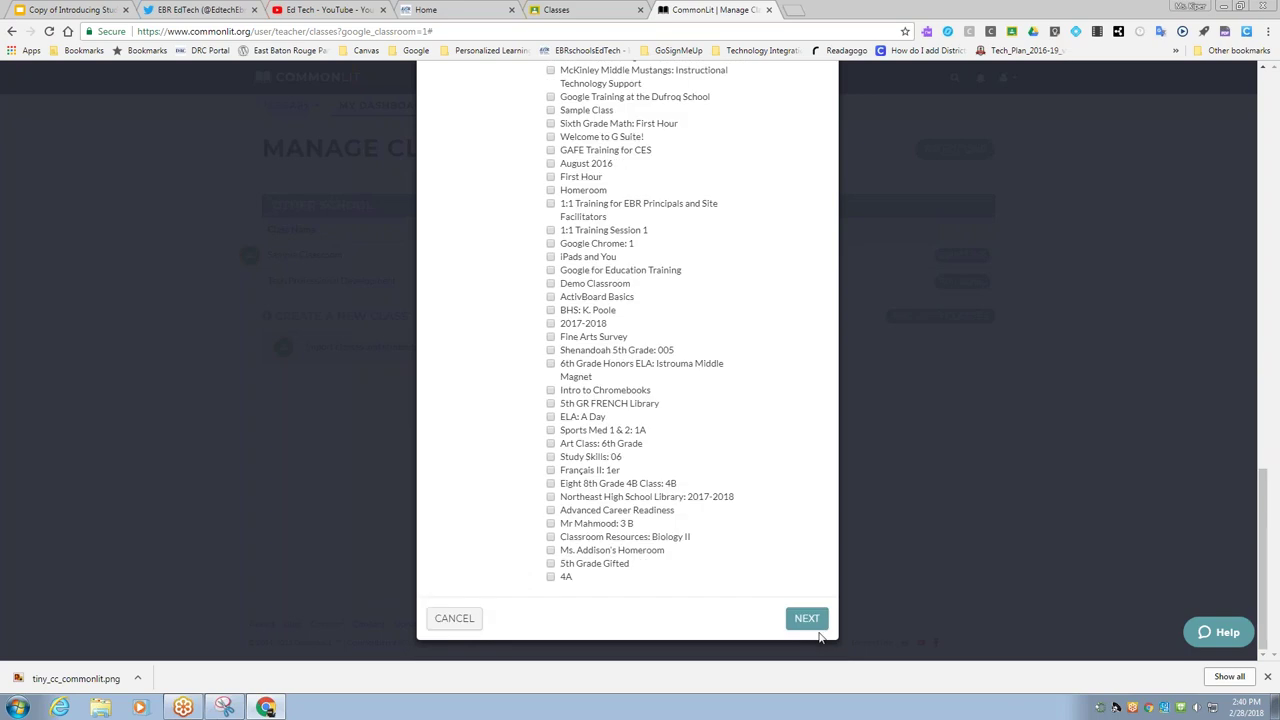
pyautogui.click(810, 626)
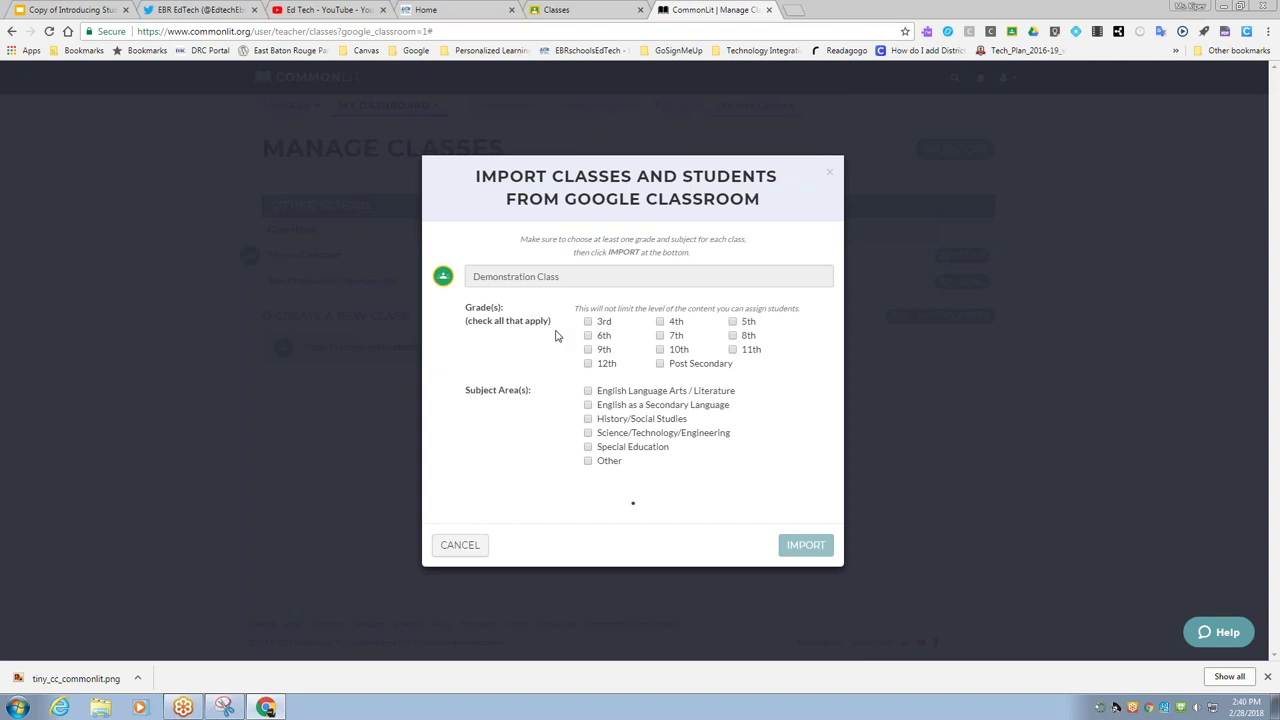
# Step: Assign grades 6th to 9th plus English Language Arts / Literature and History/Social Studies to Demonstration Class, and complete its import
pyautogui.click(589, 337)
pyautogui.click(660, 336)
pyautogui.click(734, 337)
pyautogui.click(588, 350)
pyautogui.click(588, 391)
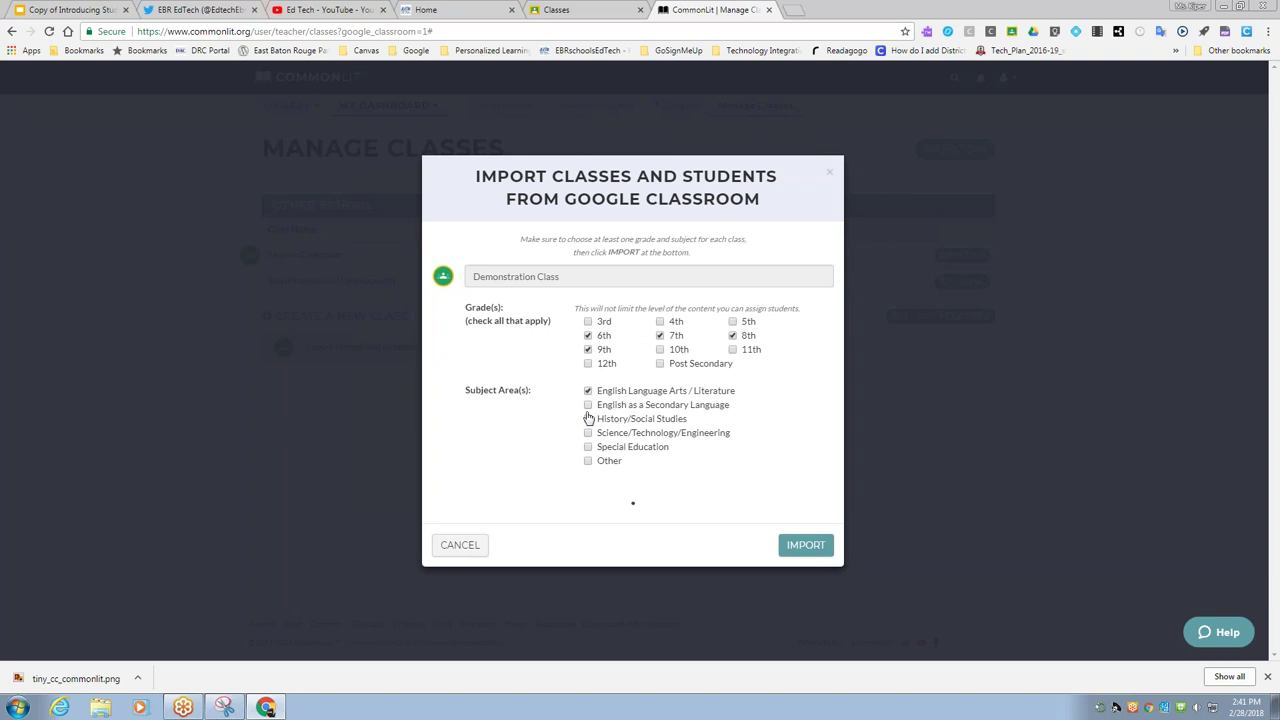
pyautogui.click(588, 418)
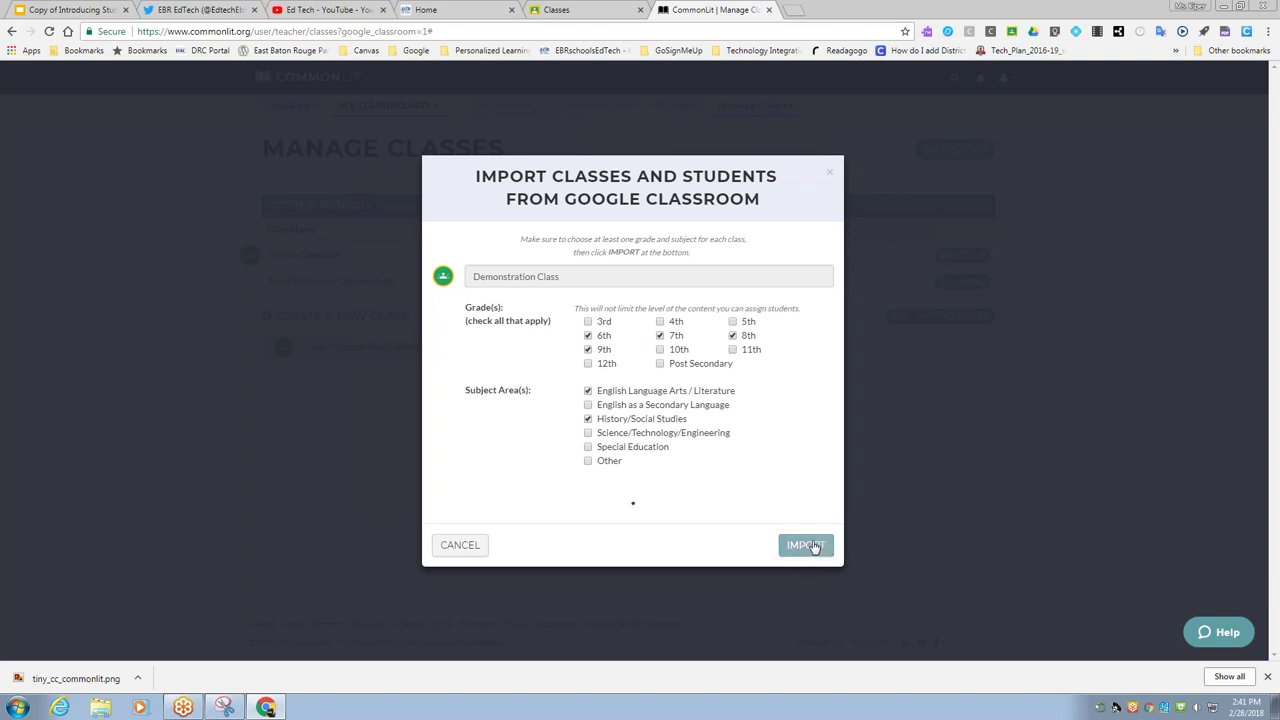
pyautogui.click(588, 461)
pyautogui.click(808, 546)
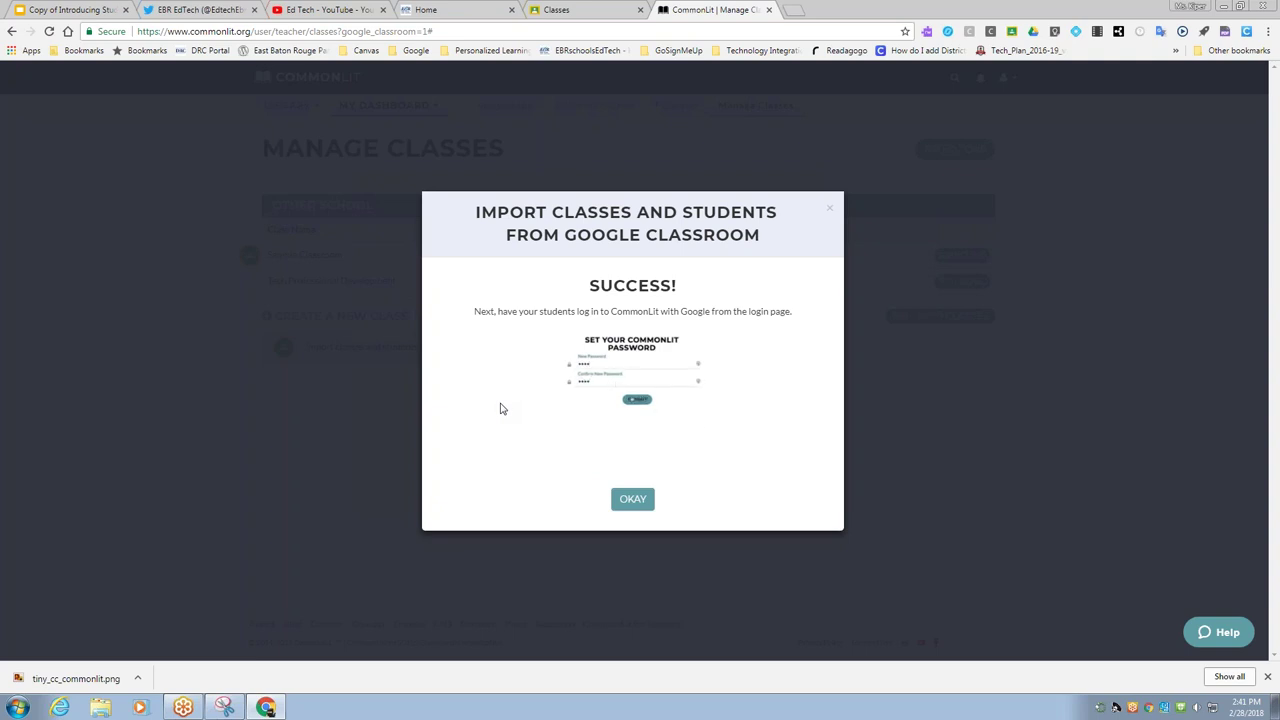
pyautogui.click(633, 500)
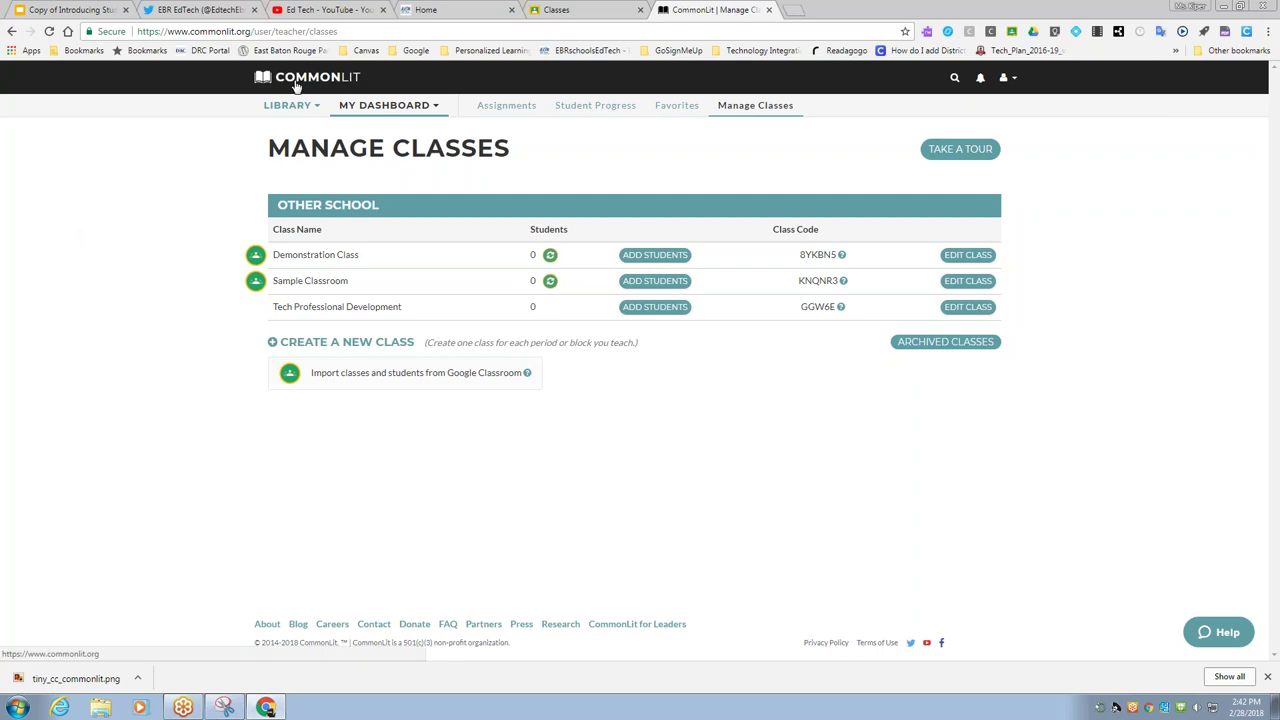
# Step: Switch to the CommonLit presentation in Google Slides and look over the slides around "Using Google Accounts to Log In"
pyautogui.click(75, 8)
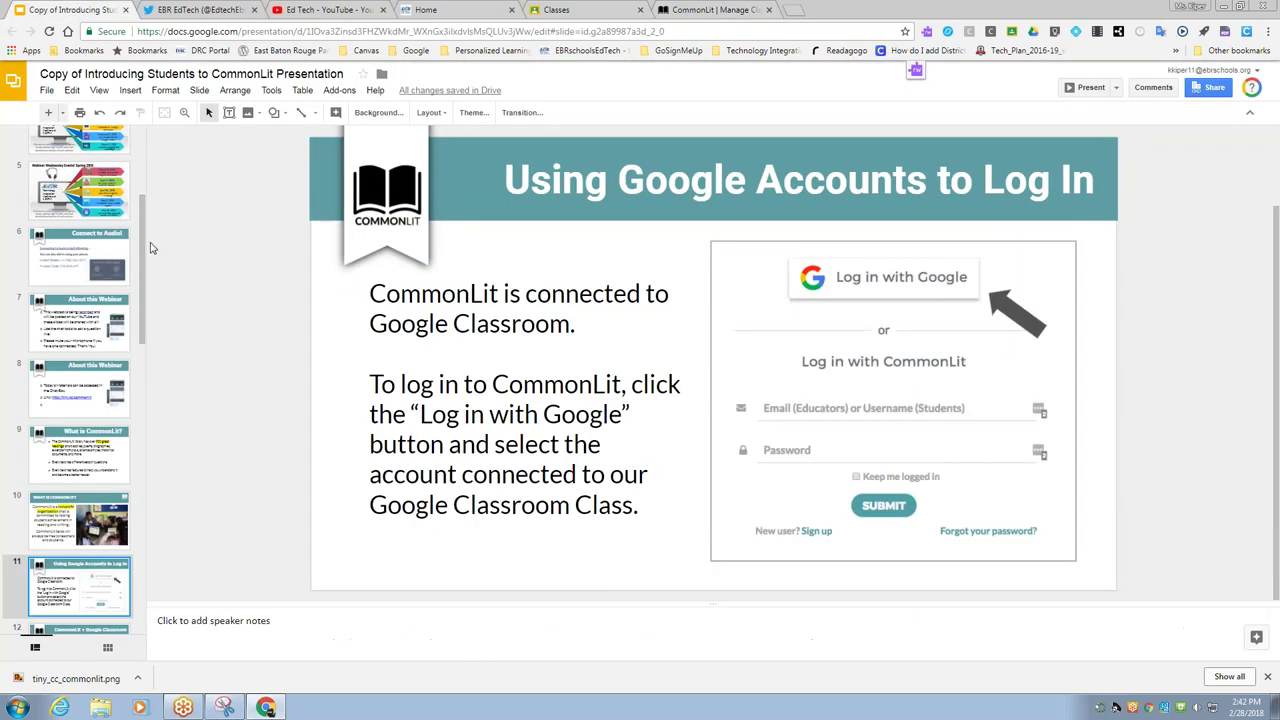
pyautogui.scroll(-1, 88, 483)
pyautogui.scroll(-1, 88, 483)
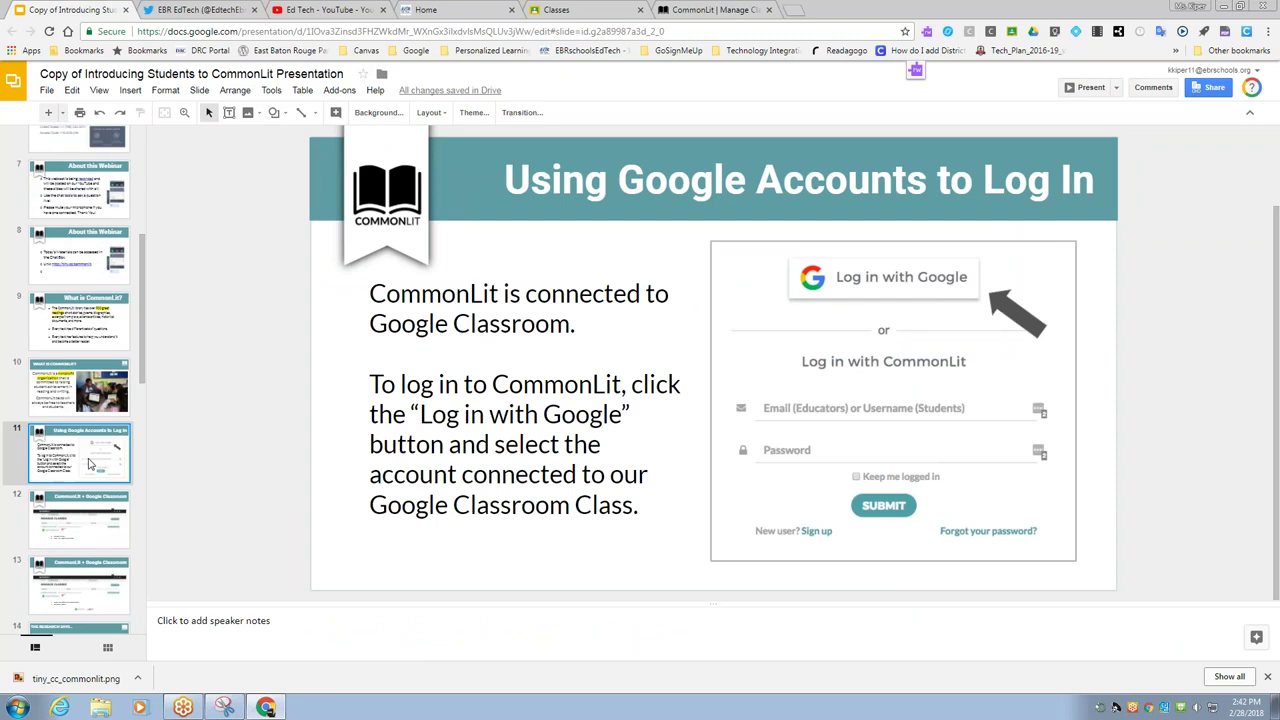
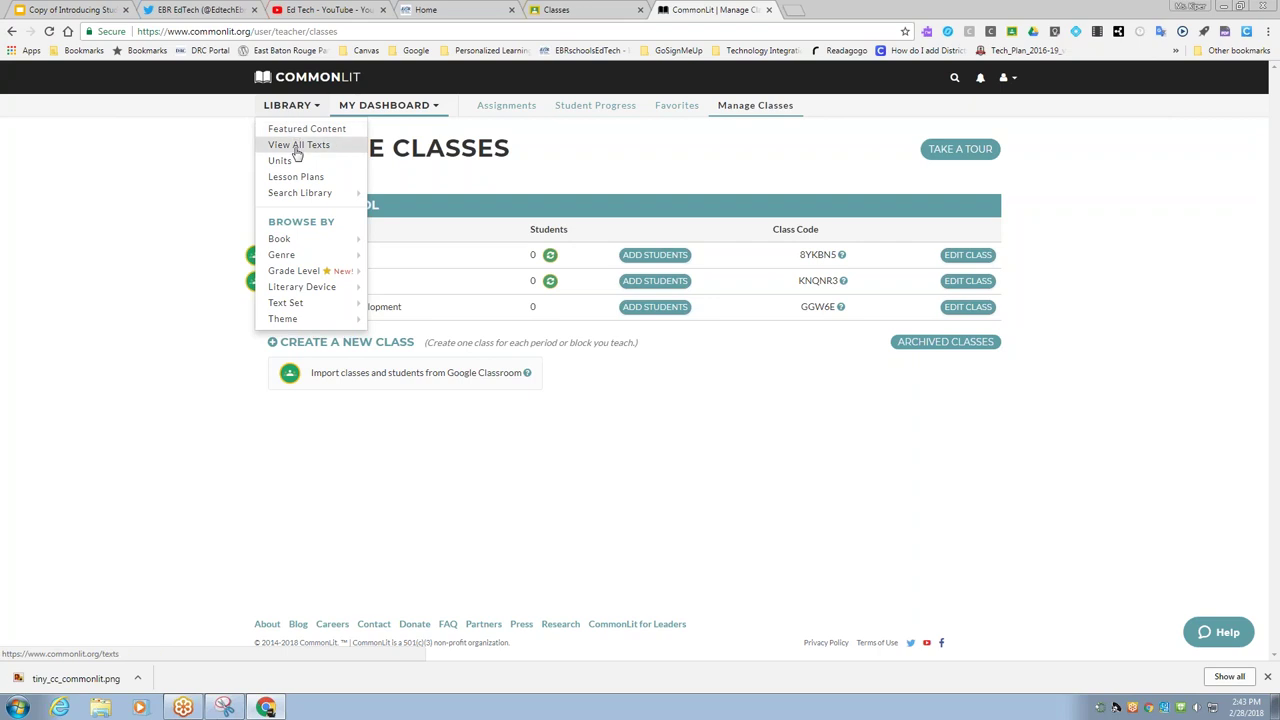
# Step: Return to CommonLit, open "Marian's Revolution" from the library's Featured Content, and skim the passage
pyautogui.moveTo(286, 273)
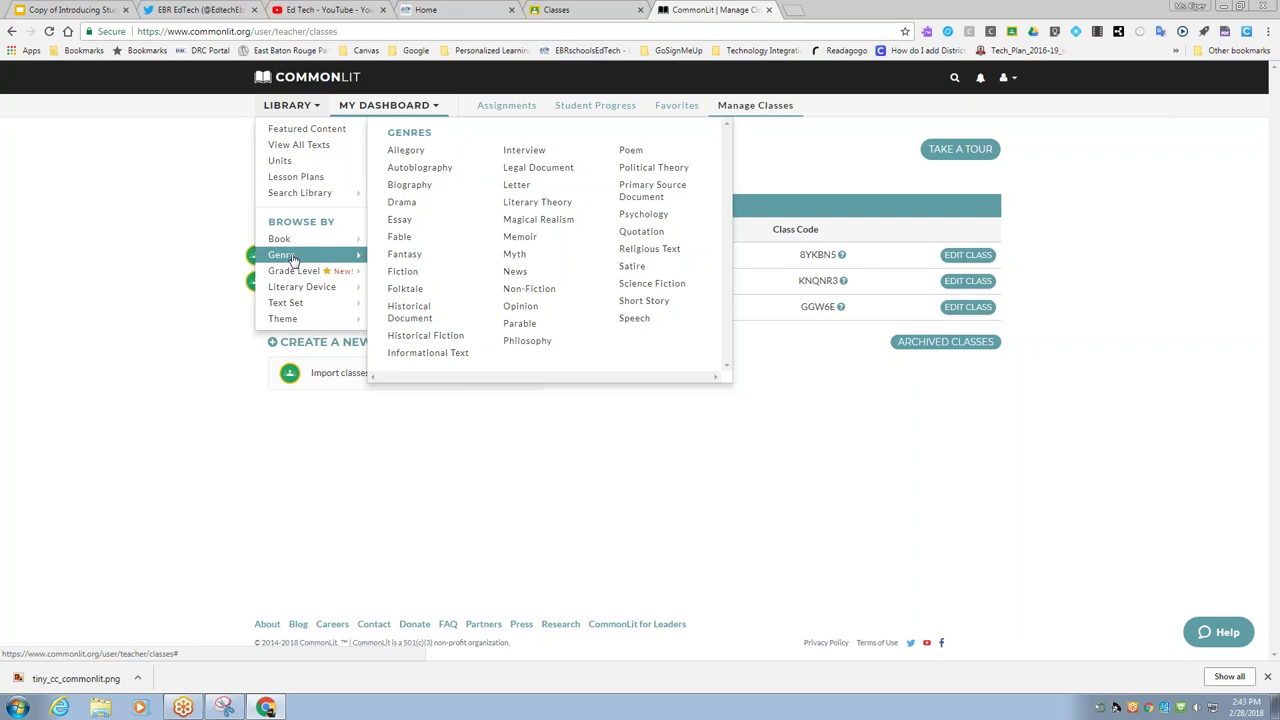
pyautogui.moveTo(295, 303)
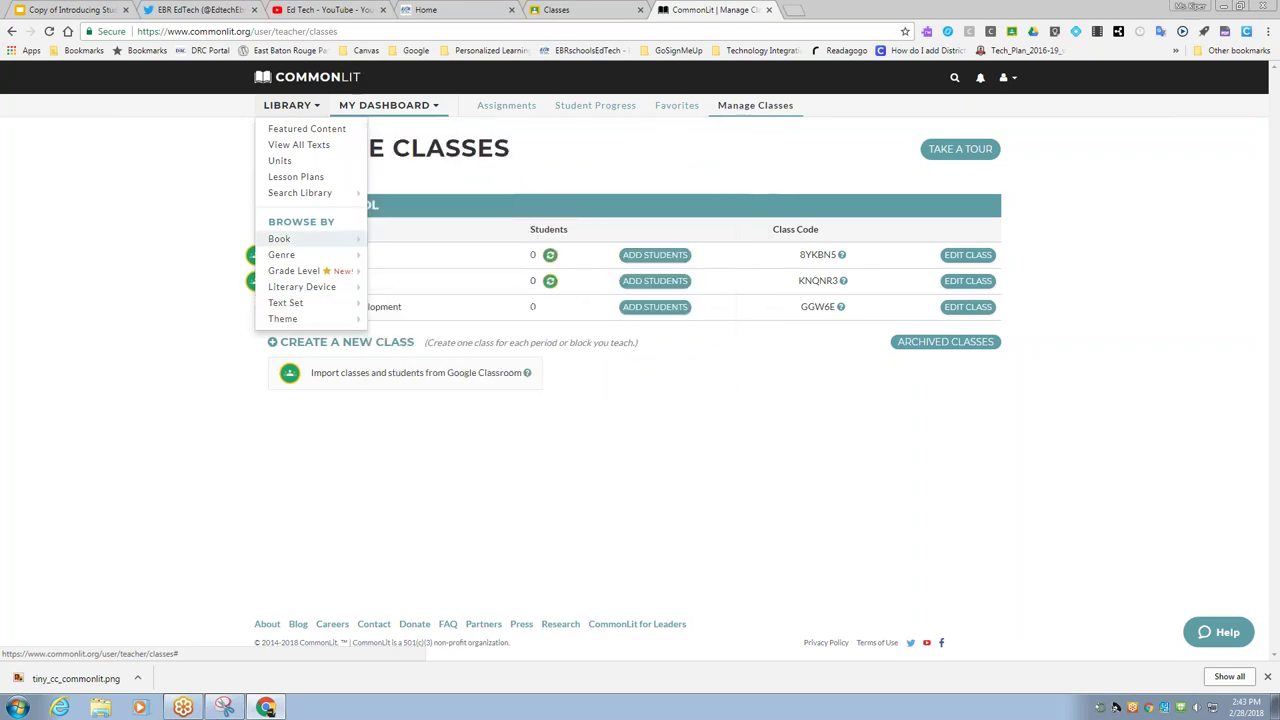
pyautogui.click(306, 130)
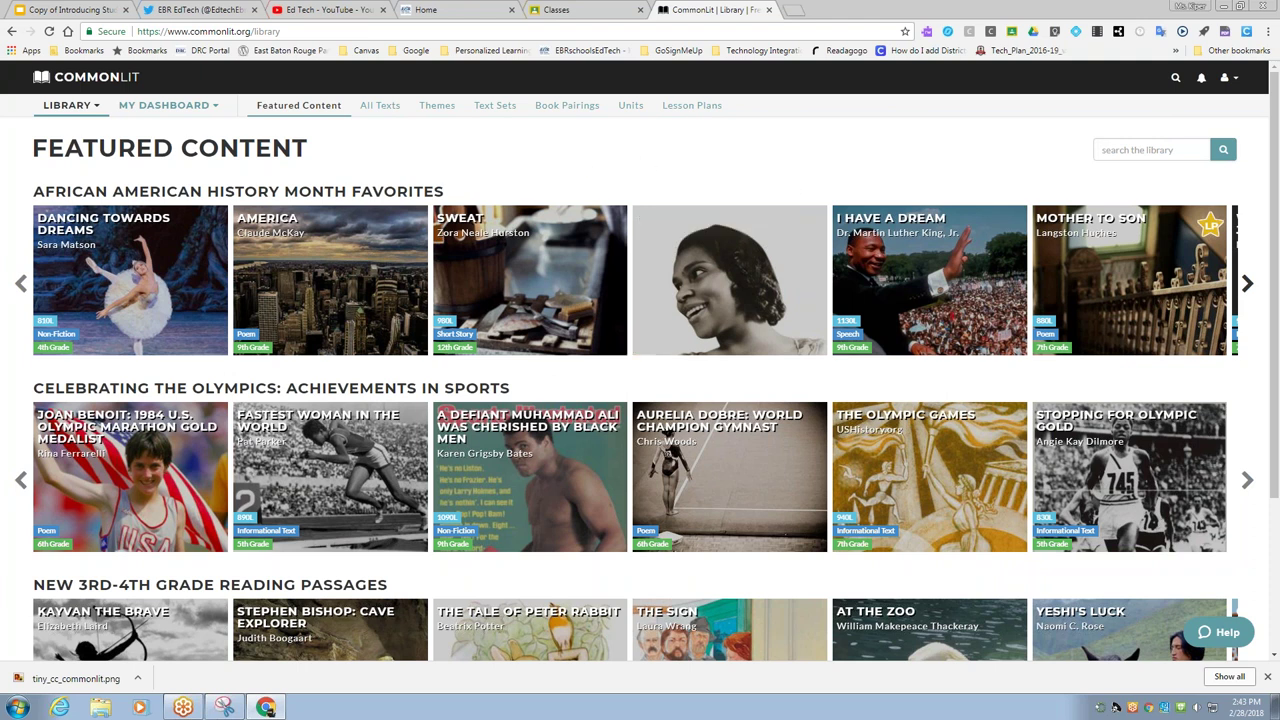
pyautogui.click(720, 291)
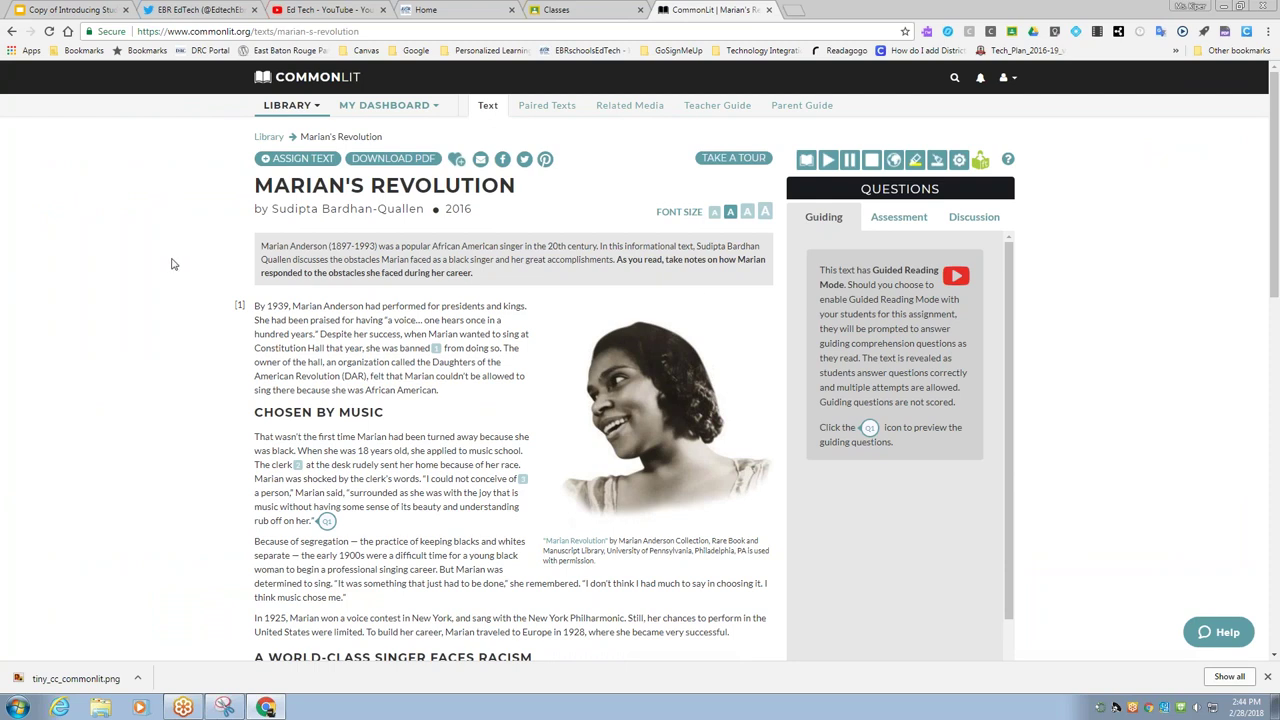
pyautogui.scroll(-1, 191, 266)
pyautogui.scroll(-3, 191, 266)
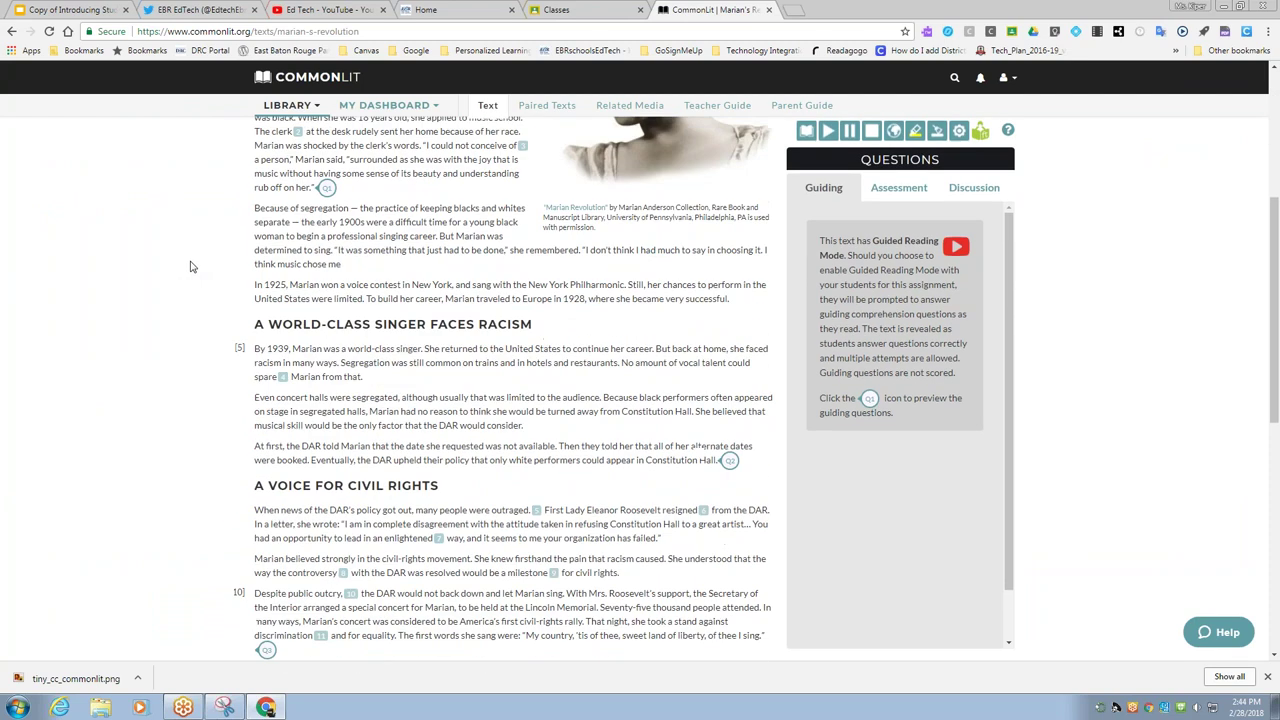
pyautogui.scroll(4, 191, 266)
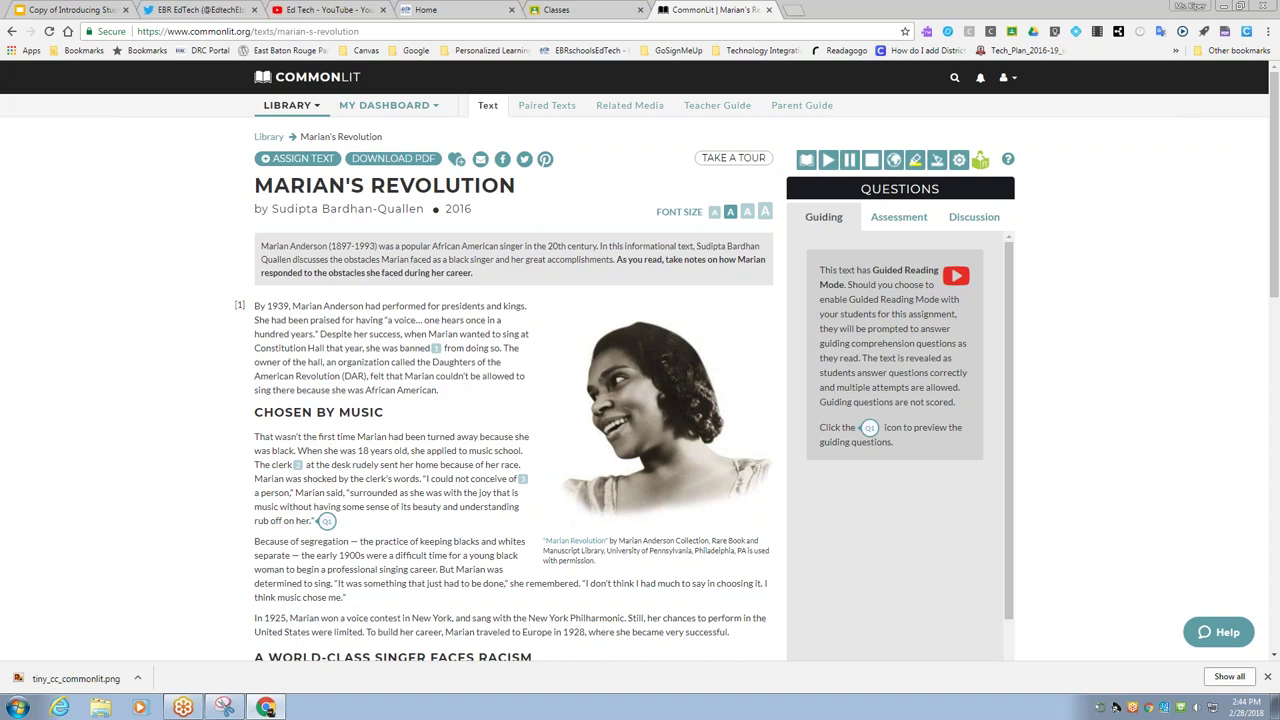
# Step: Take the guided tour of the "Marian's Revolution" text page from the text preview through to digital assignment features
pyautogui.click(733, 160)
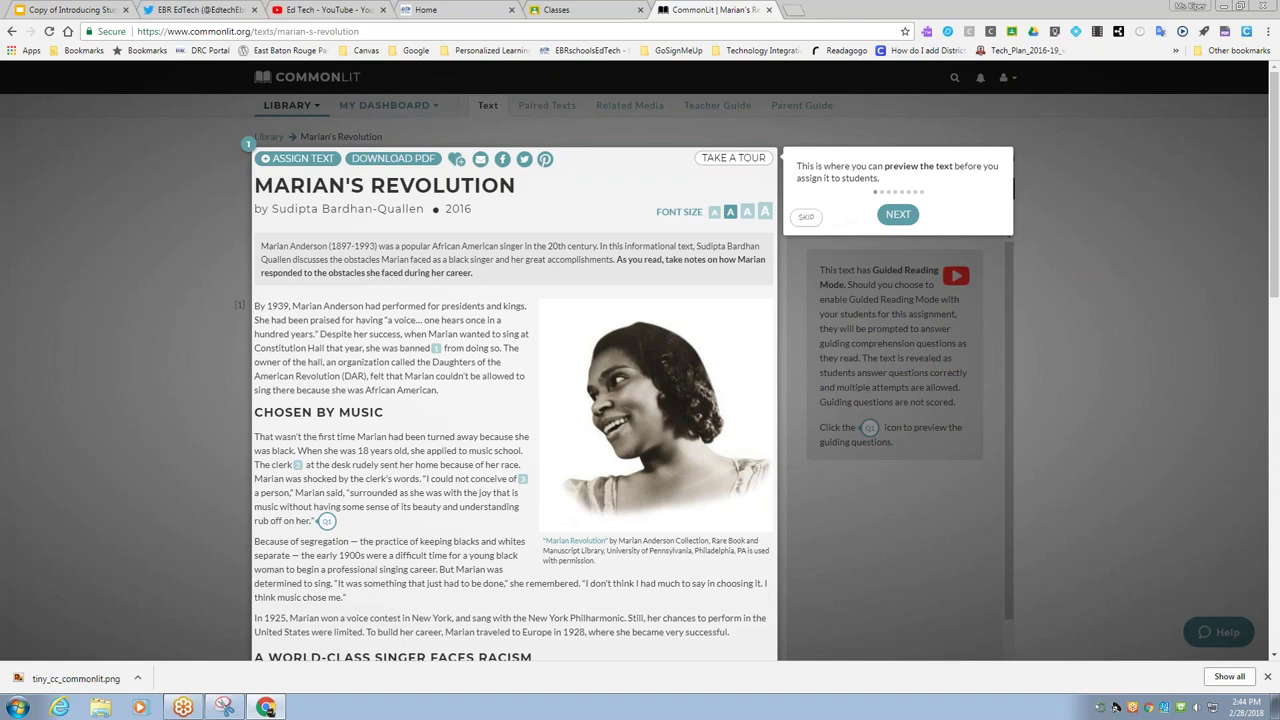
pyautogui.click(899, 216)
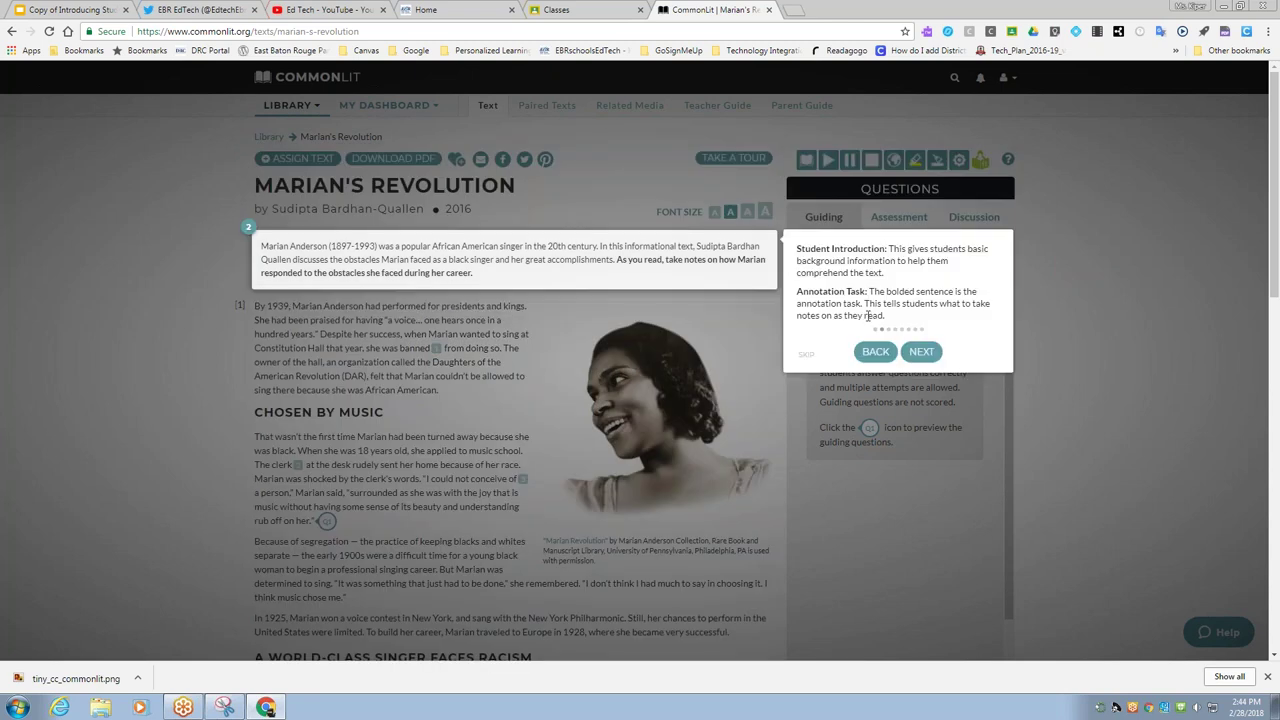
pyautogui.click(922, 352)
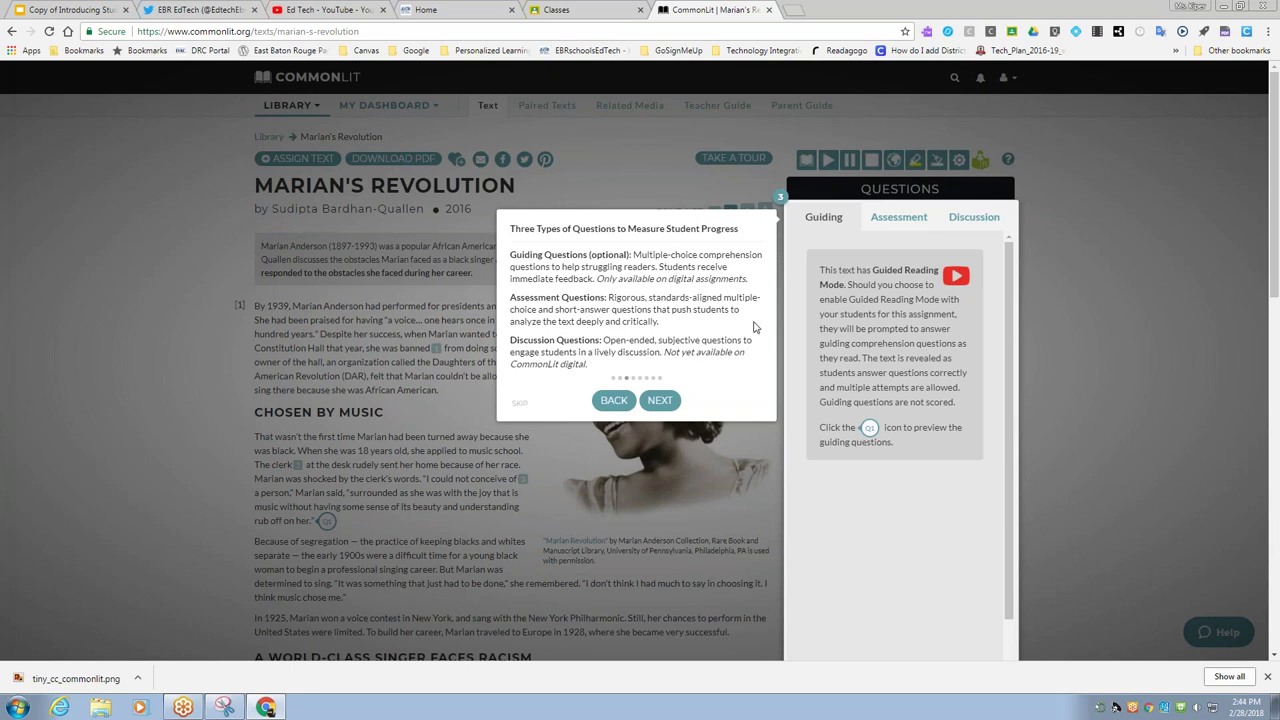
pyautogui.click(660, 401)
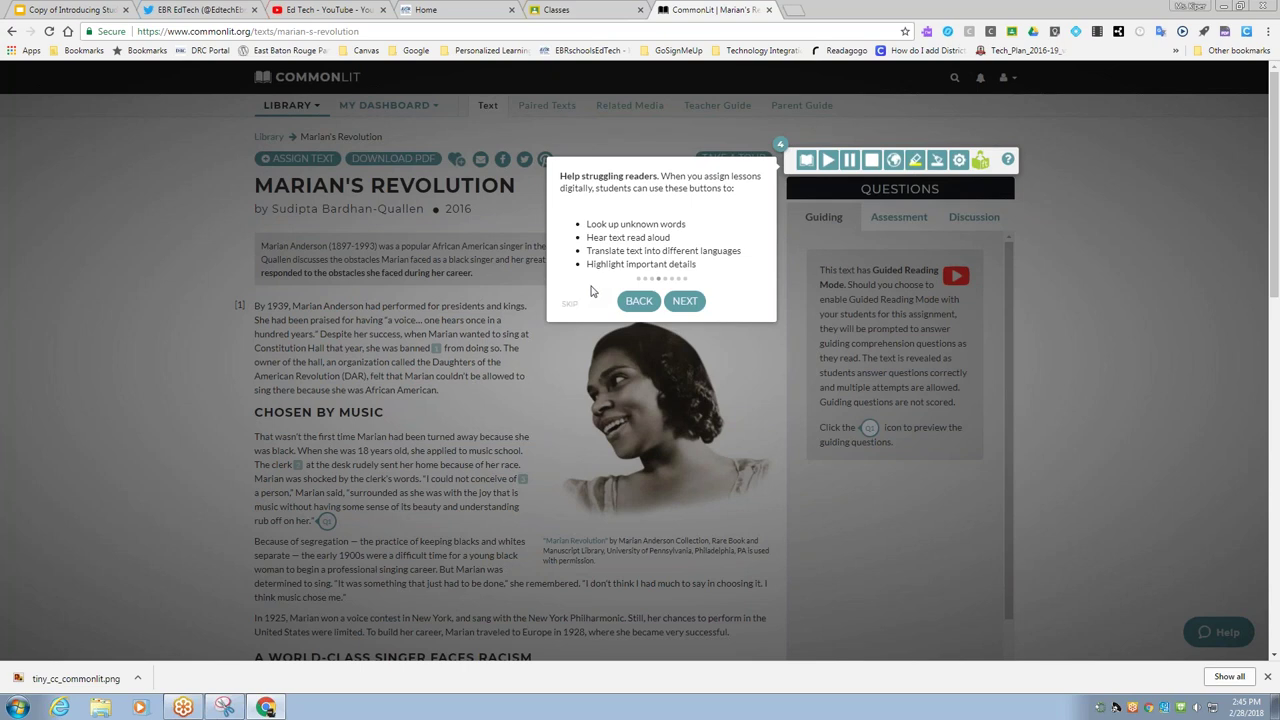
pyautogui.click(685, 301)
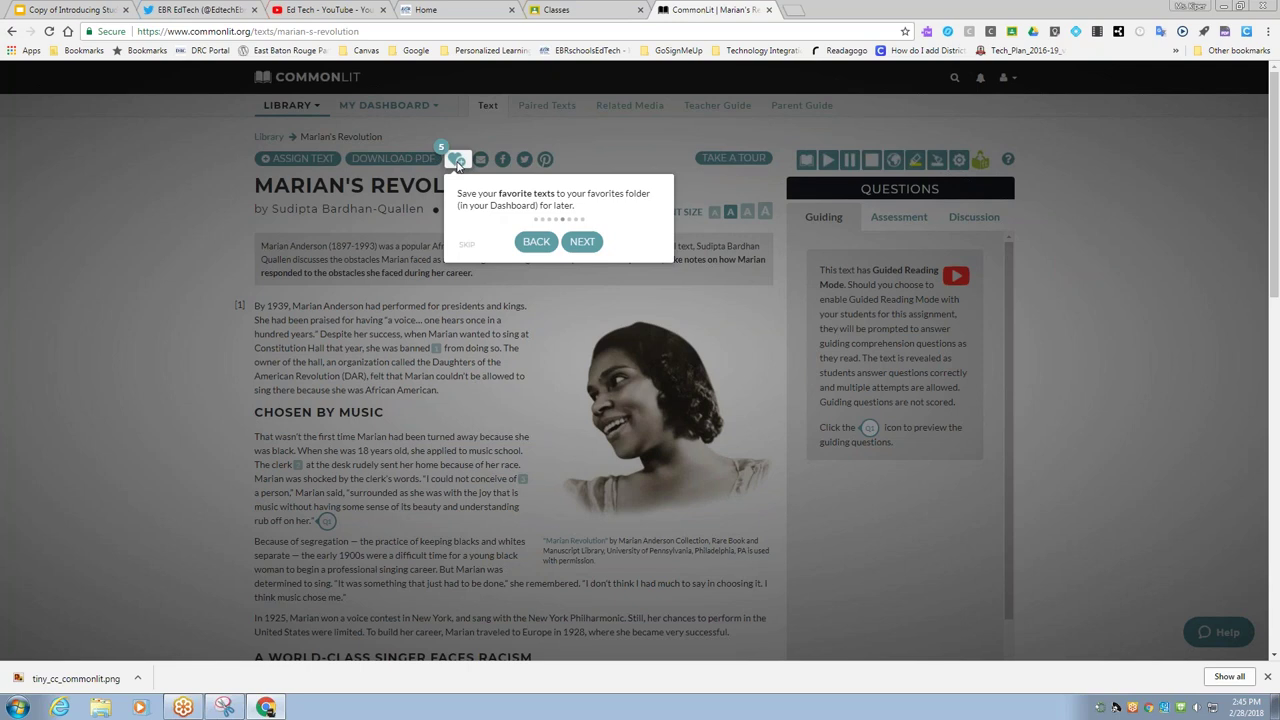
pyautogui.click(582, 242)
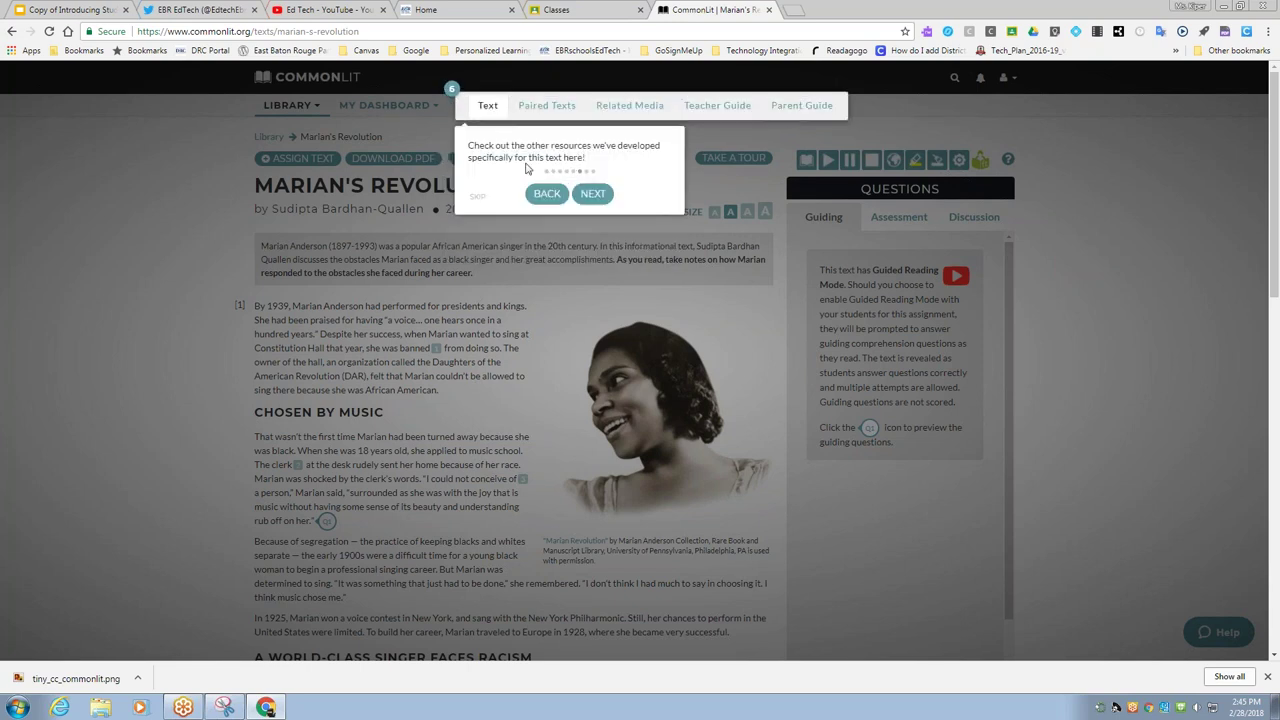
pyautogui.click(590, 193)
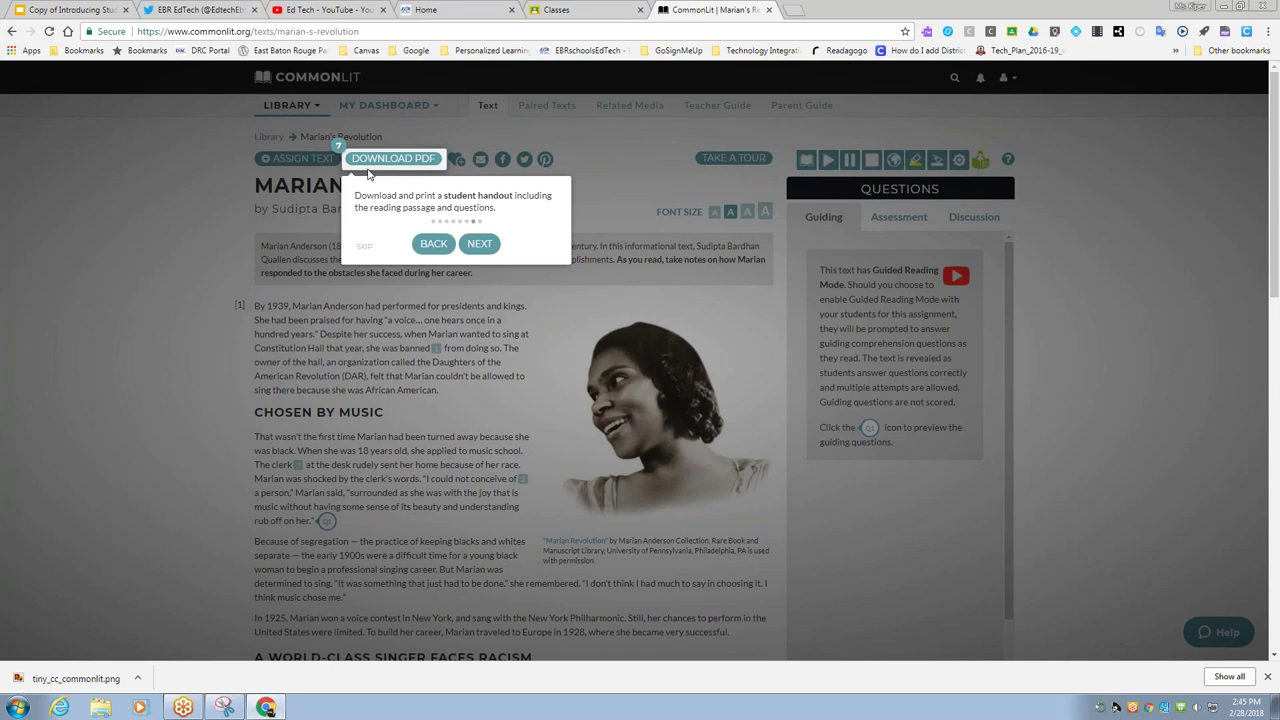
pyautogui.click(479, 243)
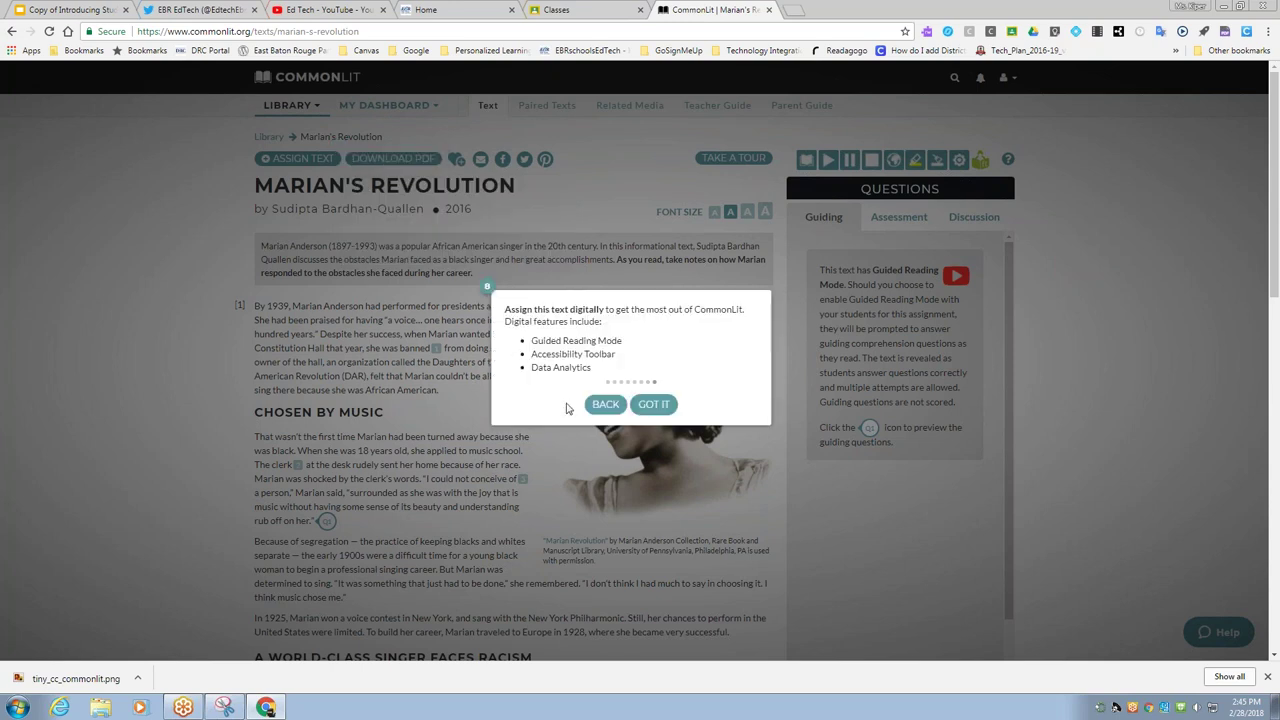
pyautogui.click(654, 408)
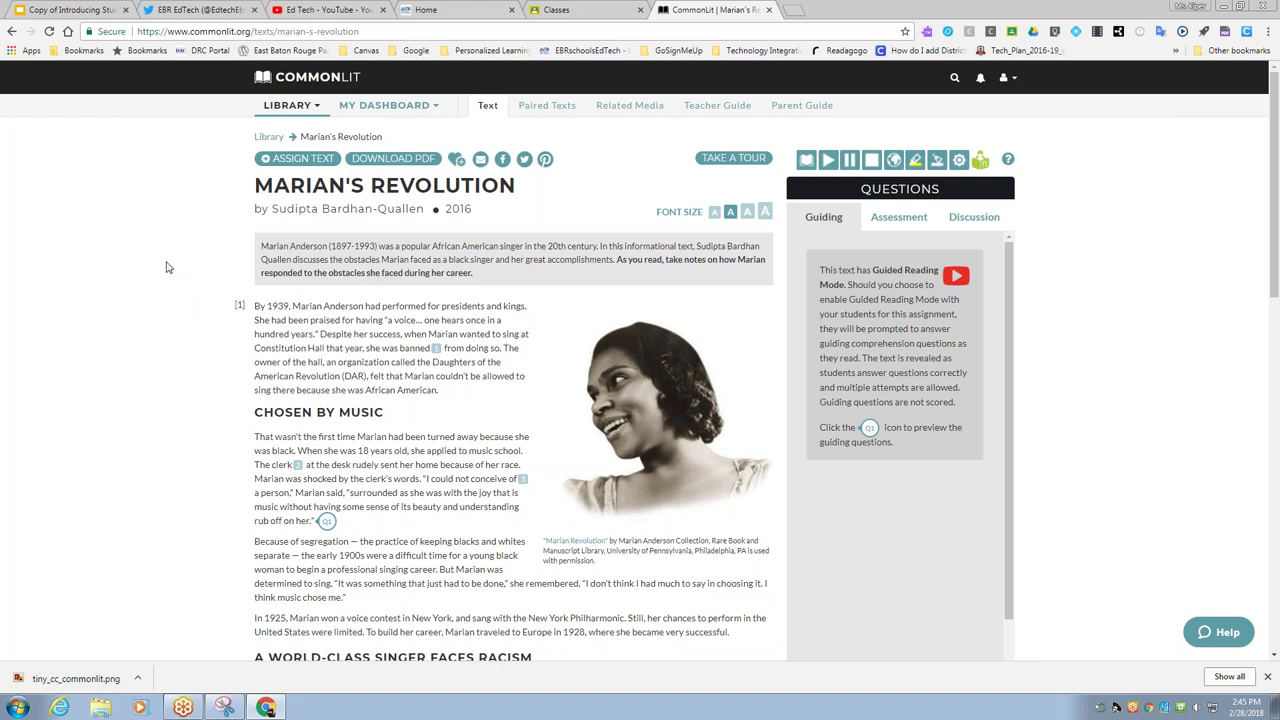
# Step: Preview guiding questions 1, 2 and 3 from their markers in the passage and skim on to the Notes section
pyautogui.click(326, 521)
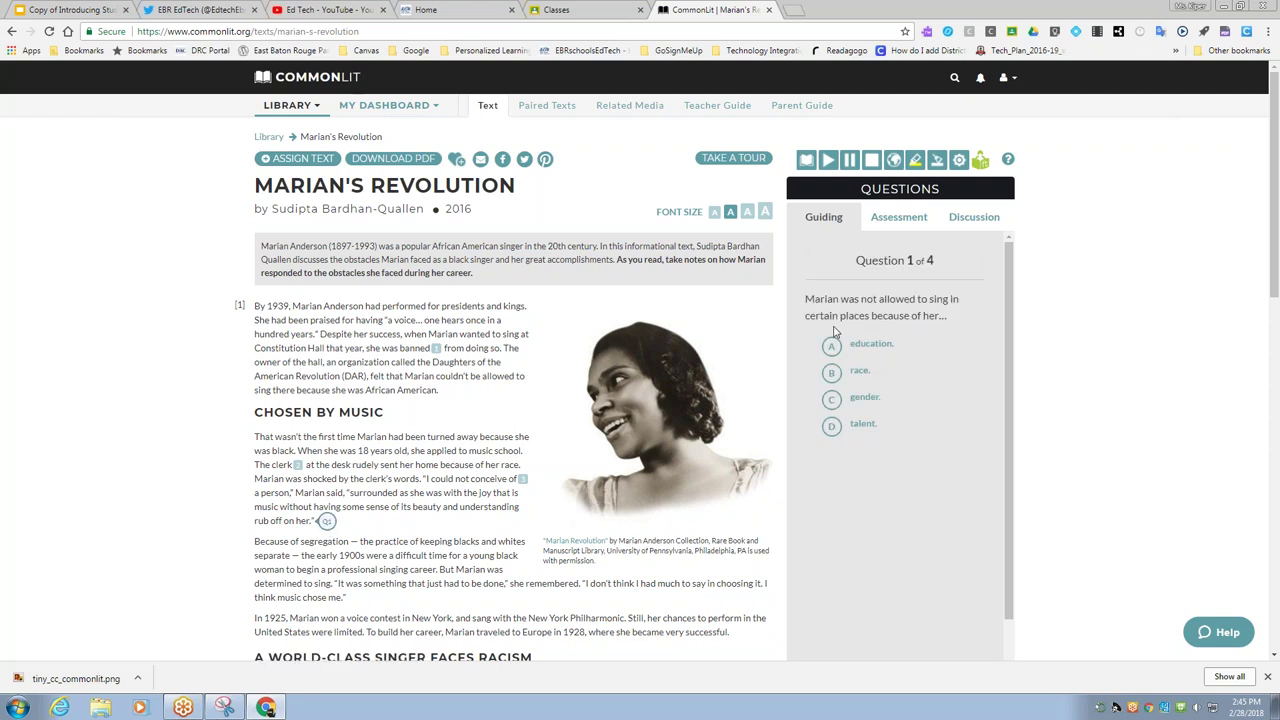
pyautogui.scroll(-2, 450, 433)
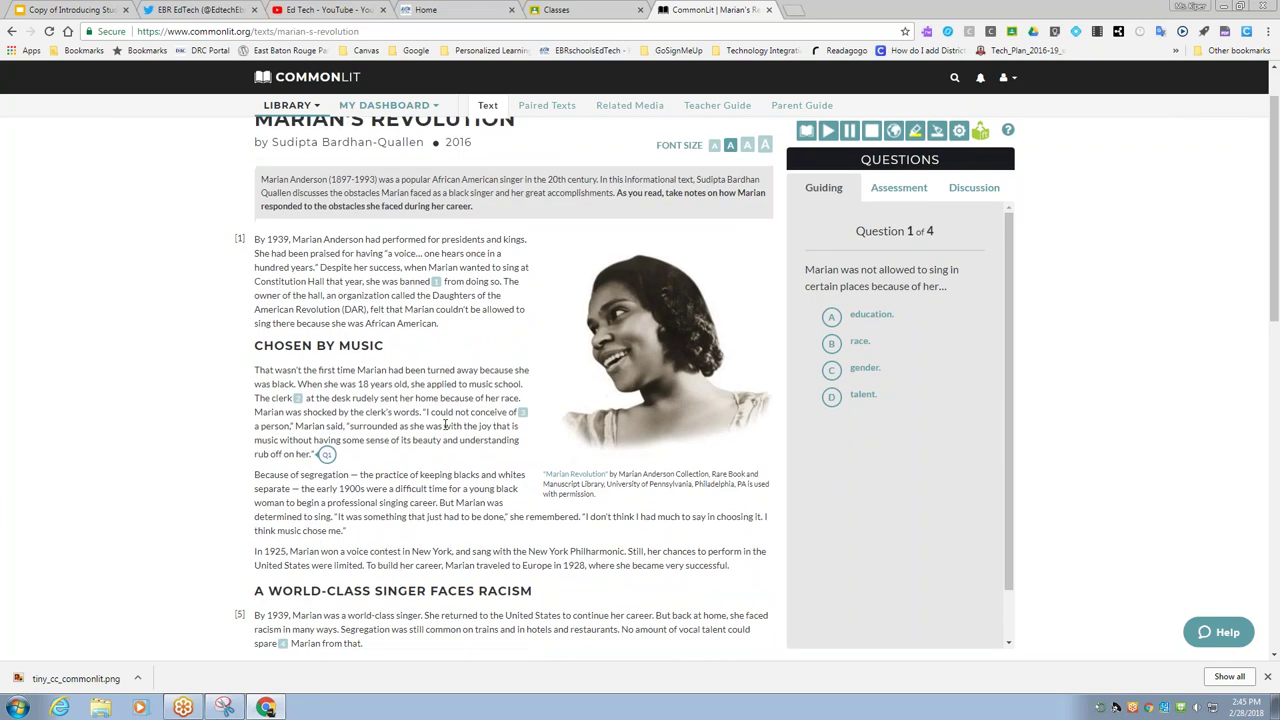
pyautogui.scroll(-1, 729, 590)
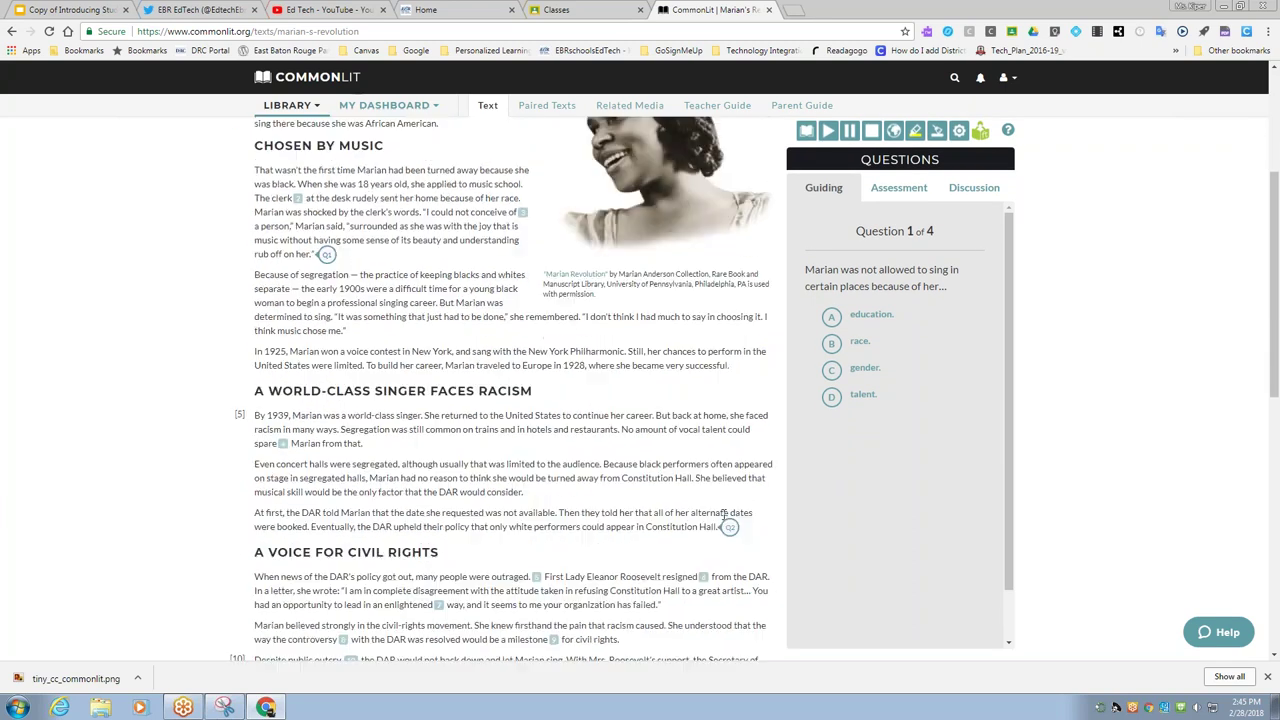
pyautogui.click(729, 528)
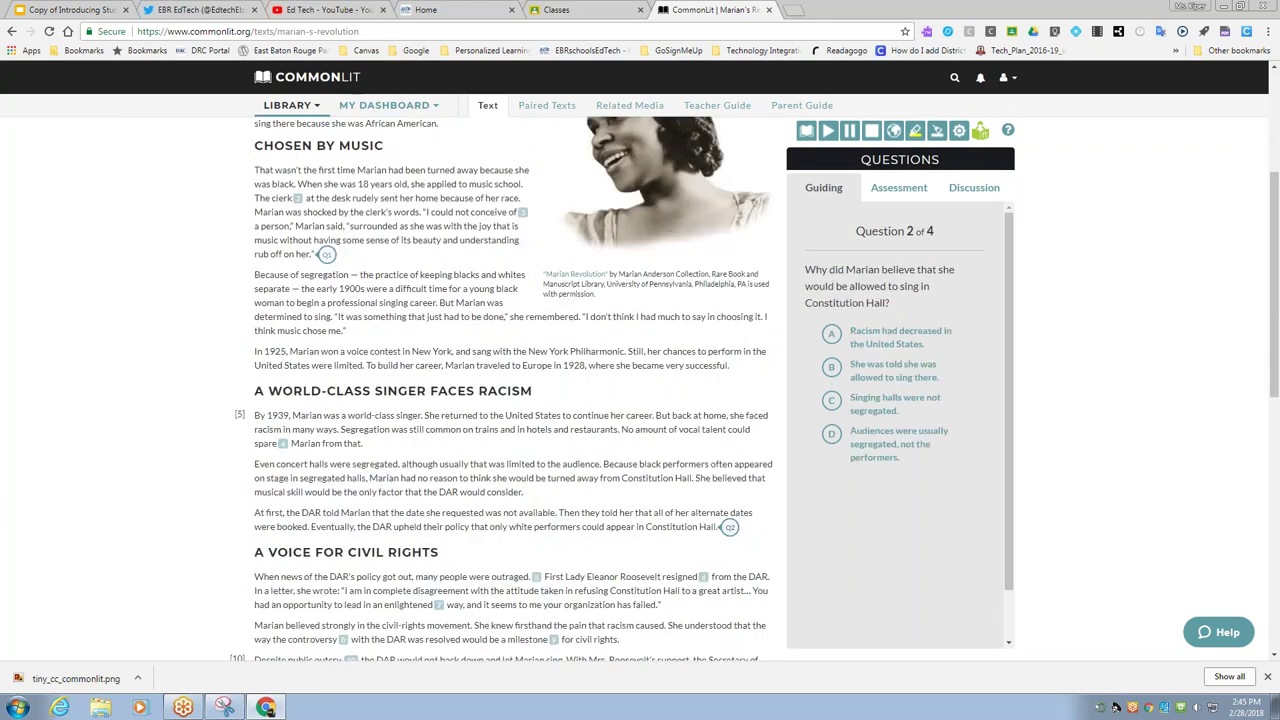
pyautogui.scroll(-1, 668, 505)
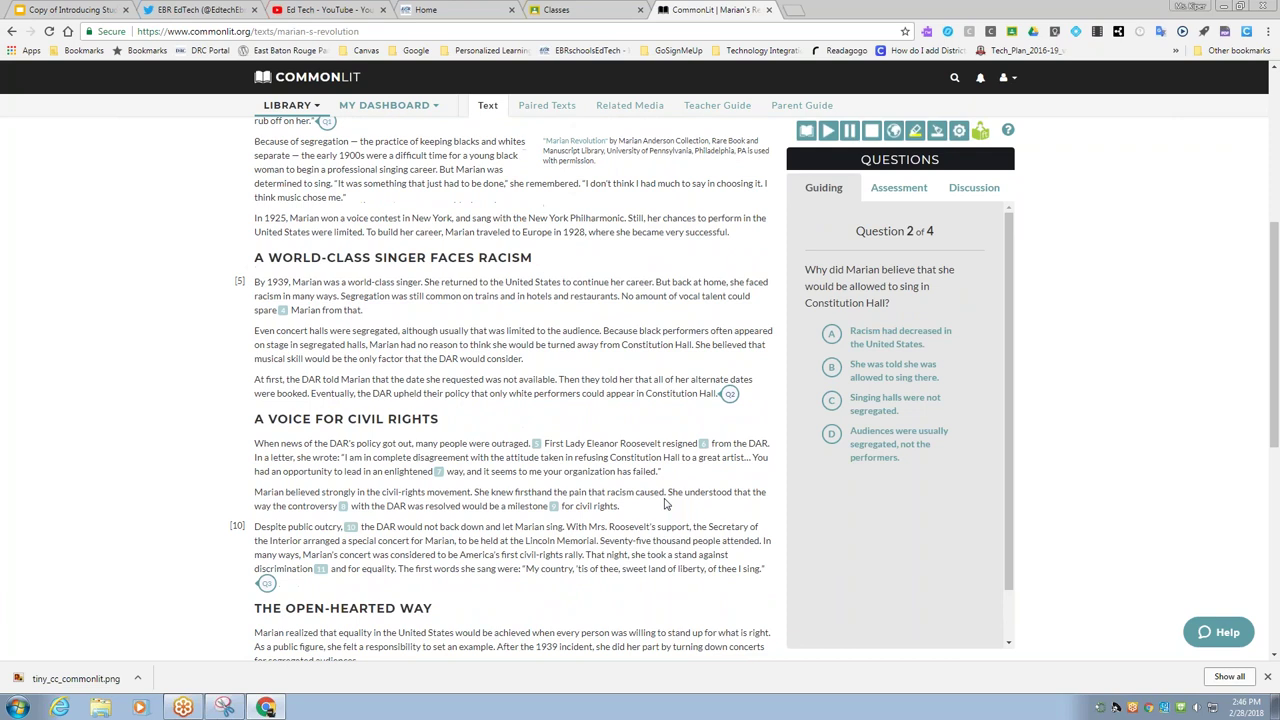
pyautogui.scroll(-1, 665, 505)
pyautogui.click(266, 450)
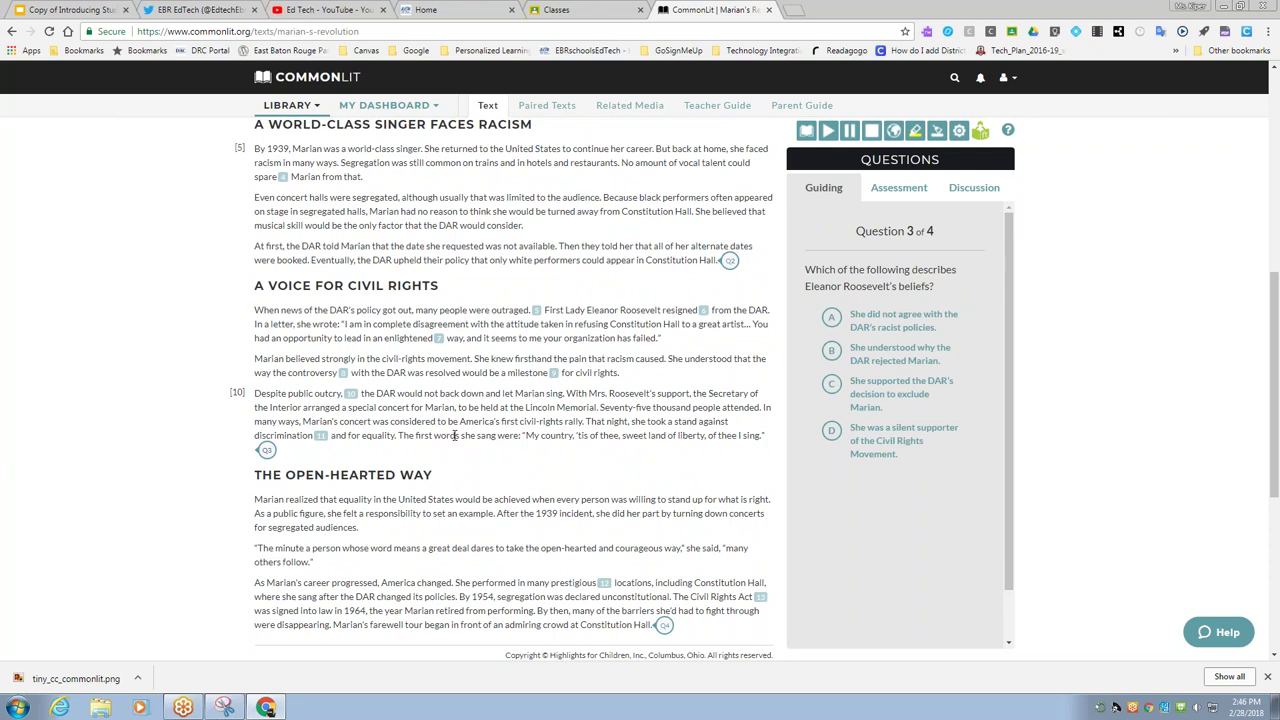
pyautogui.scroll(-3, 455, 436)
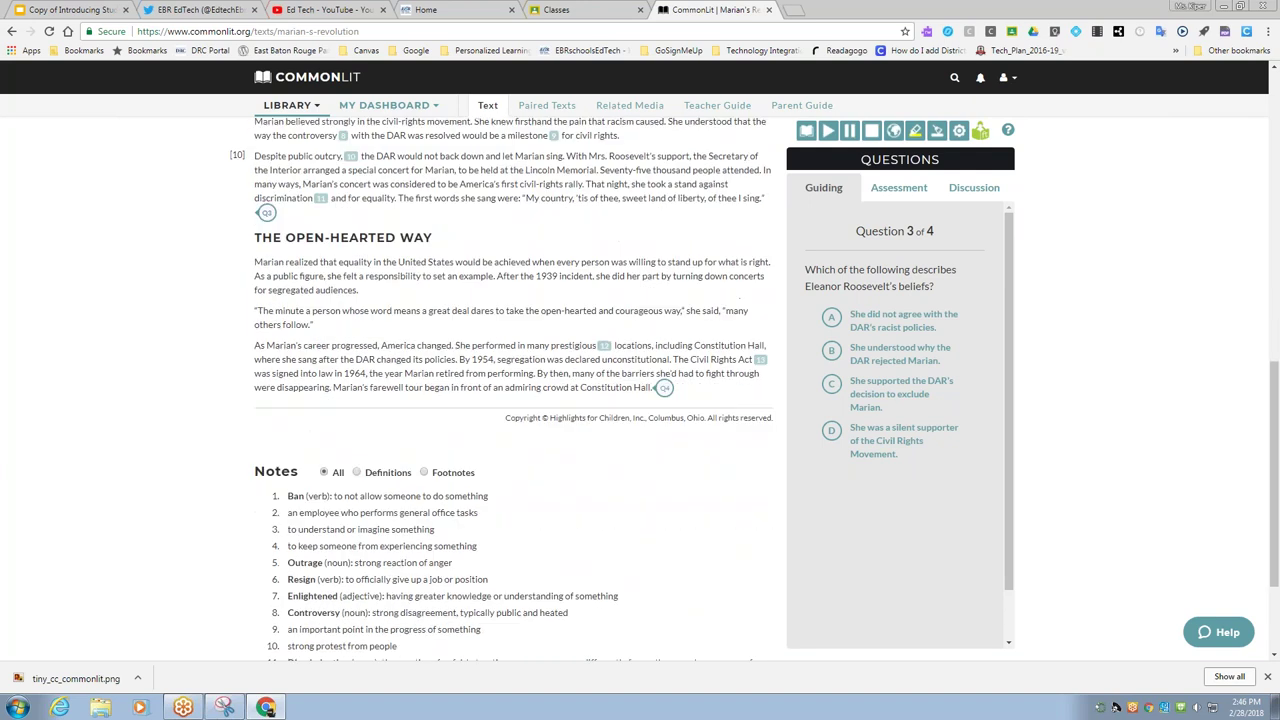
pyautogui.scroll(-1, 231, 124)
# Step: Return to the start of the passage and enlarge its text to the second-largest font size
pyautogui.scroll(3, 231, 124)
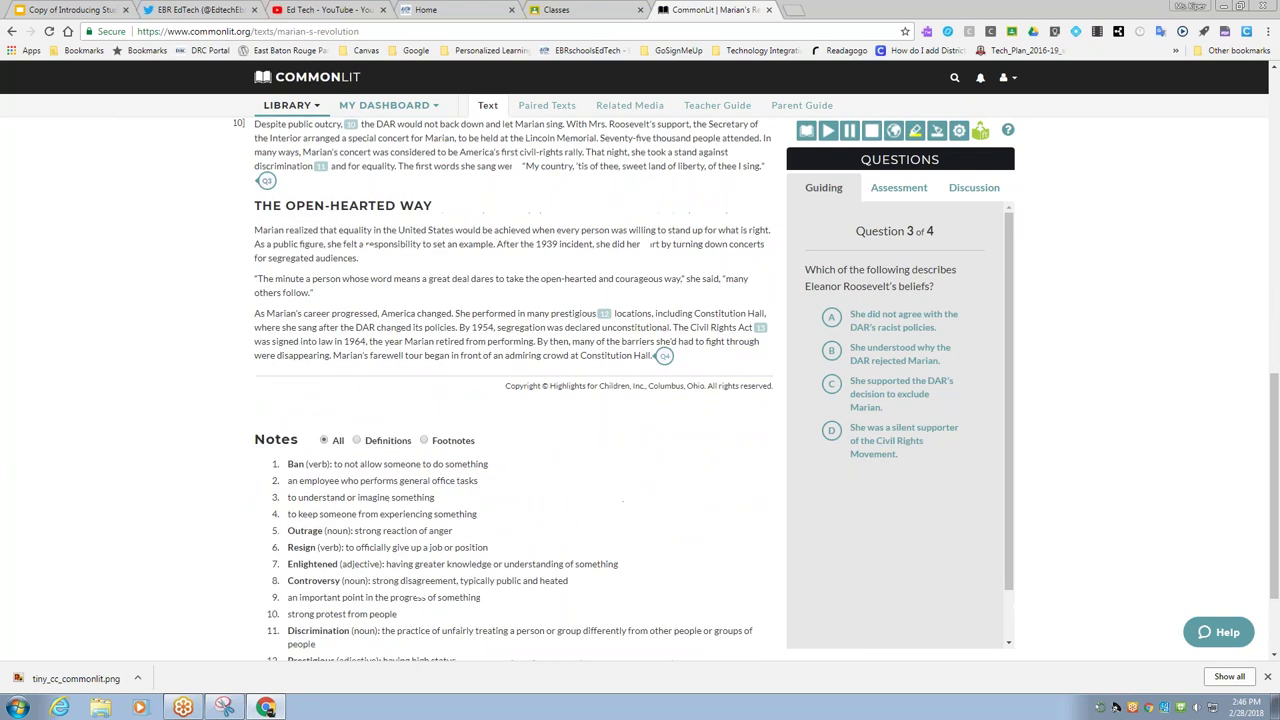
pyautogui.scroll(2, 512, 390)
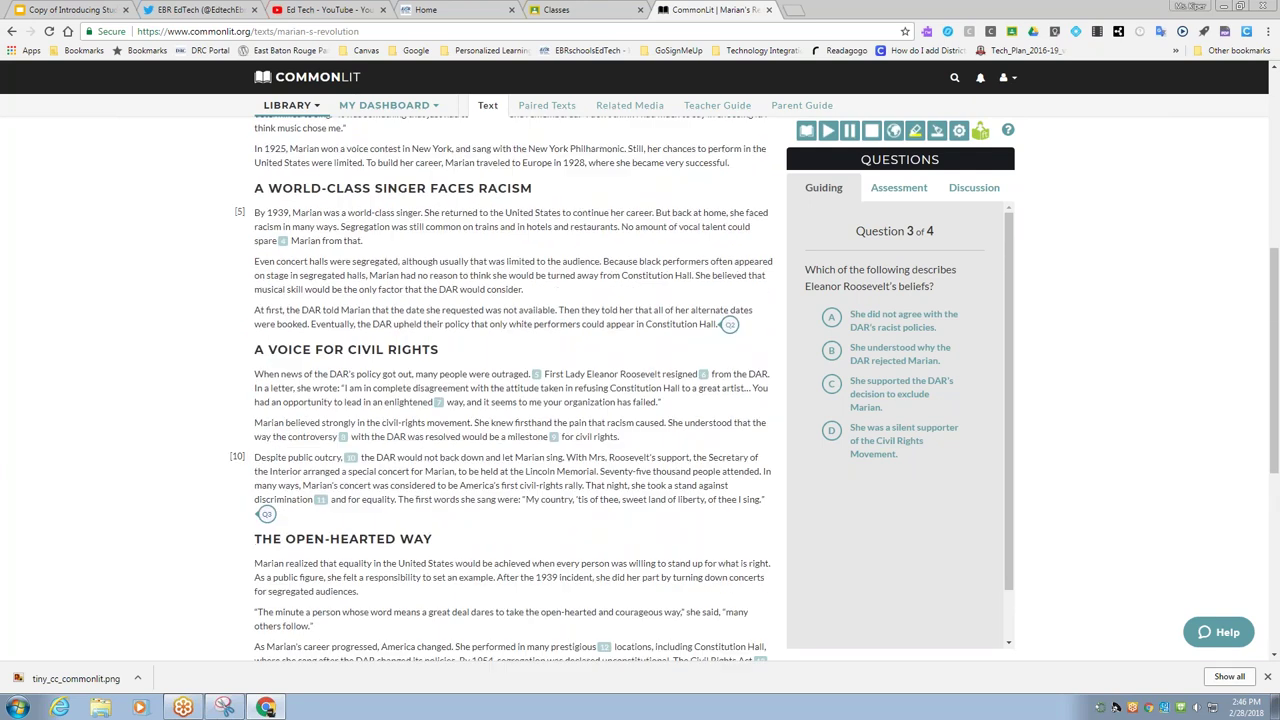
pyautogui.scroll(4, 184, 317)
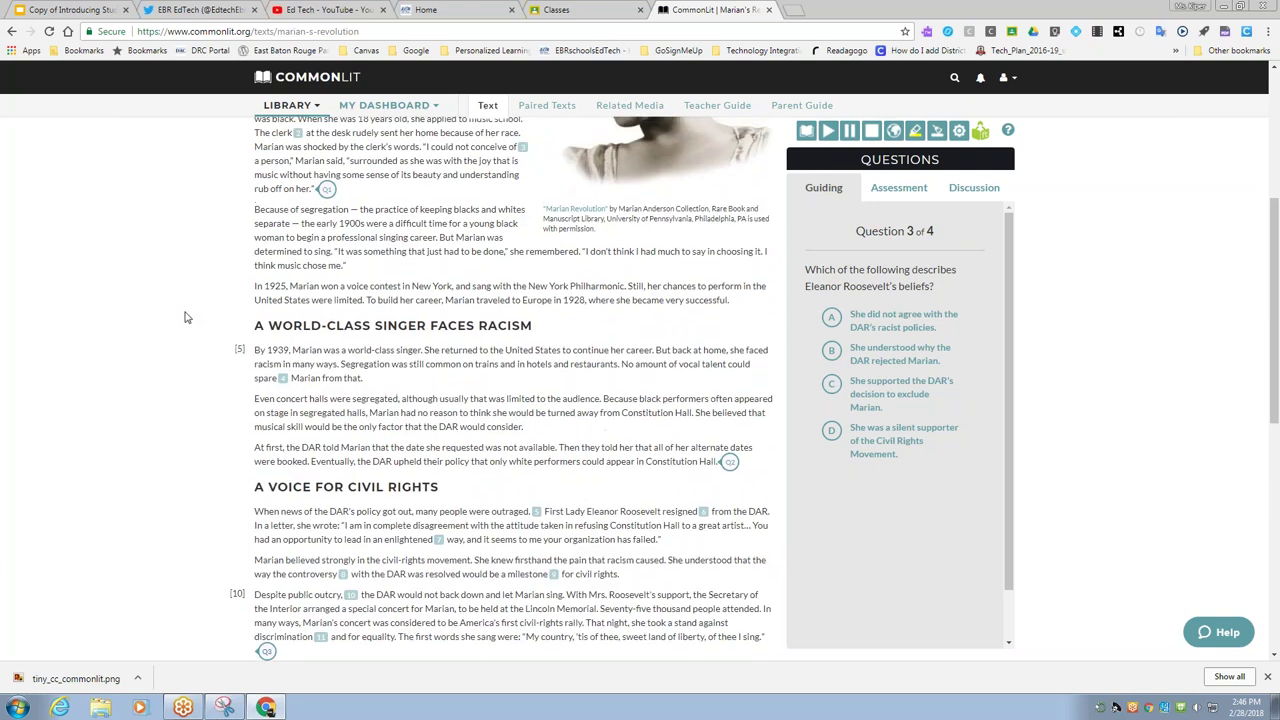
pyautogui.scroll(2, 186, 317)
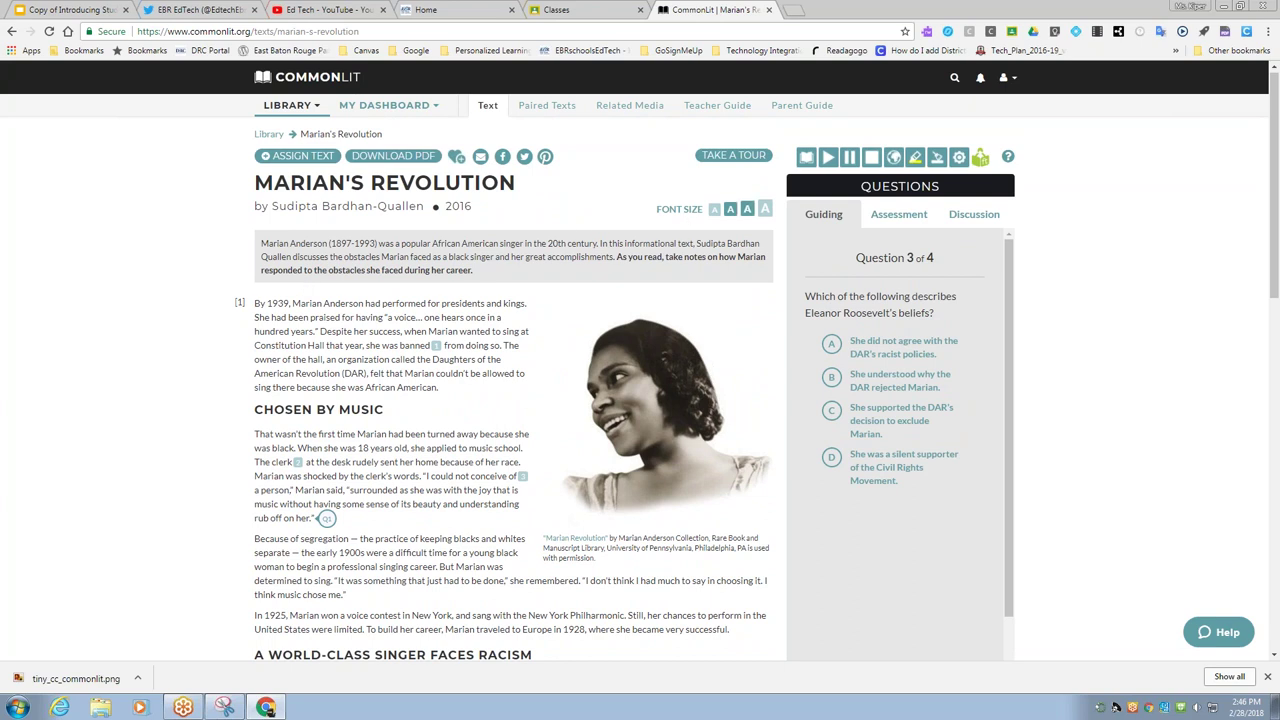
pyautogui.click(747, 208)
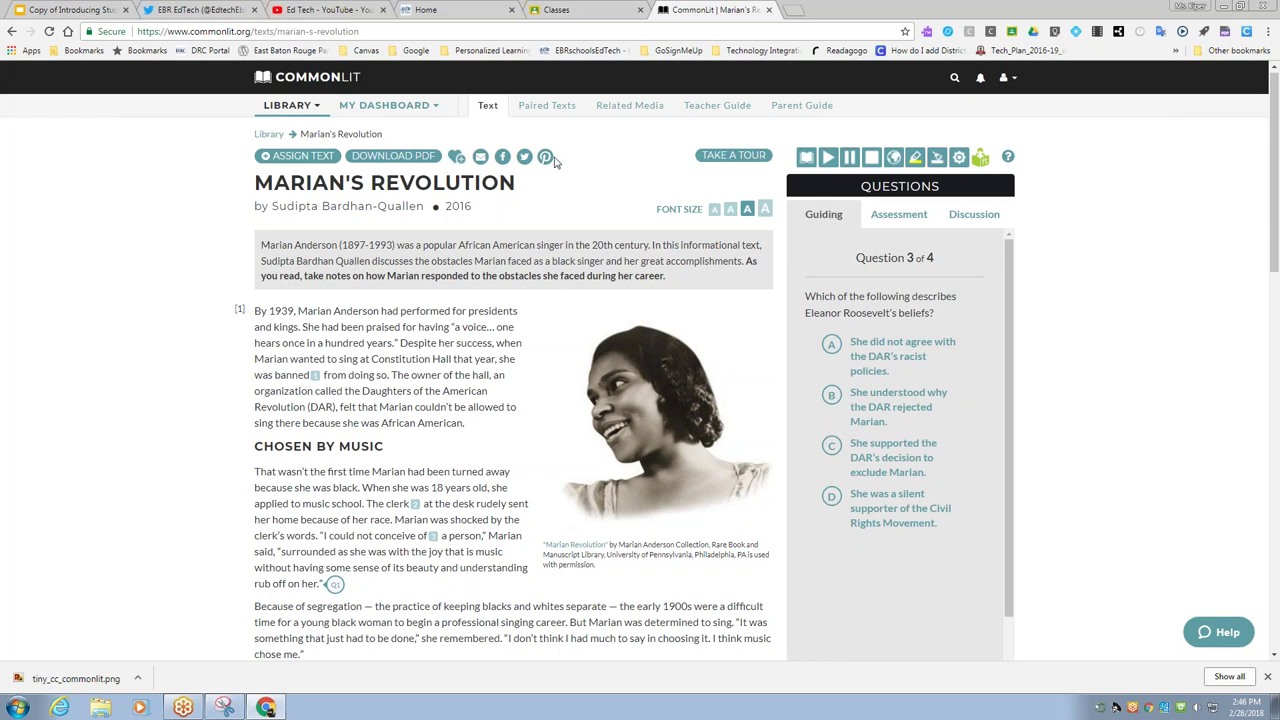
# Step: Open the PDF version of "Marian's Revolution", look over its first page, and return to the text page
pyautogui.click(395, 160)
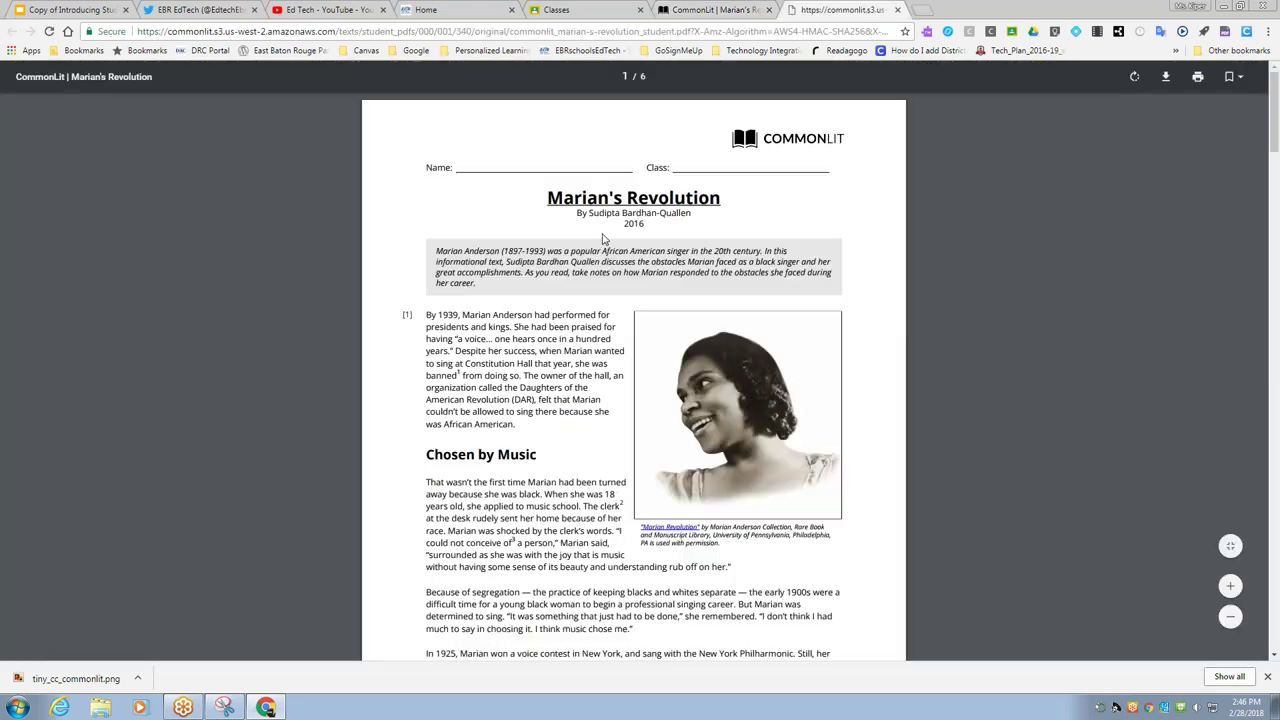
pyautogui.scroll(-5, 437, 257)
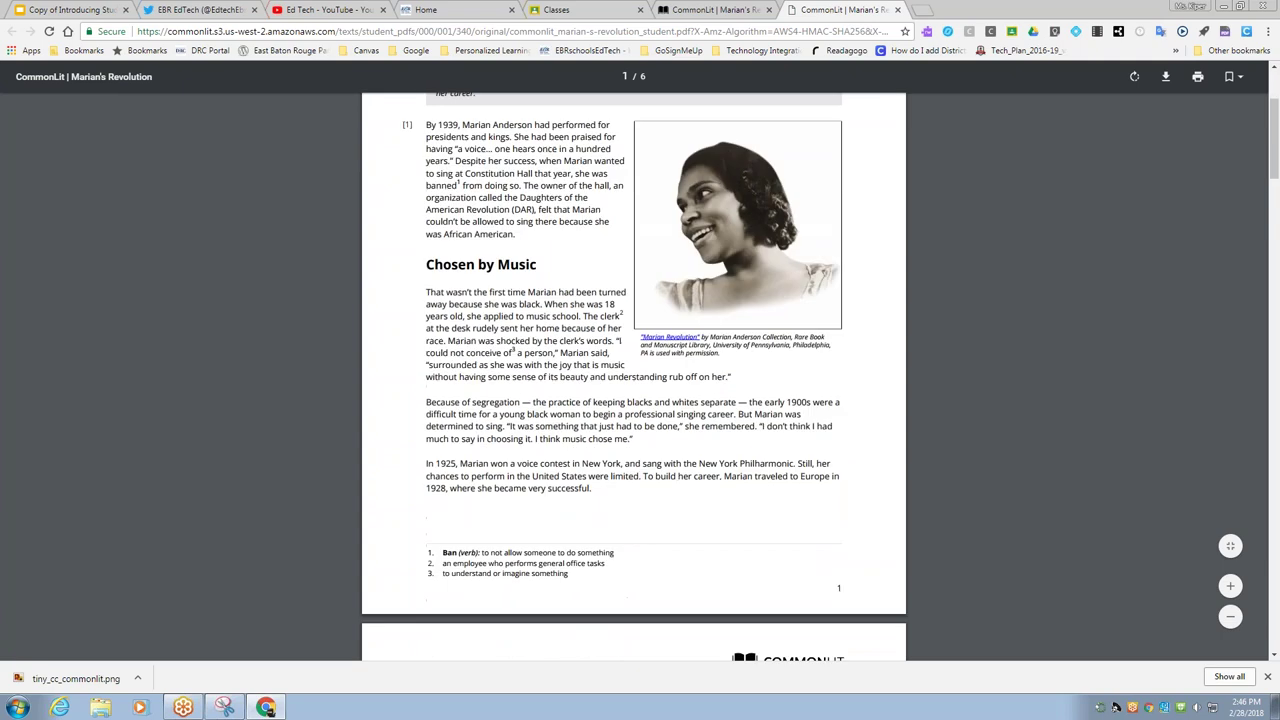
pyautogui.scroll(5, 431, 259)
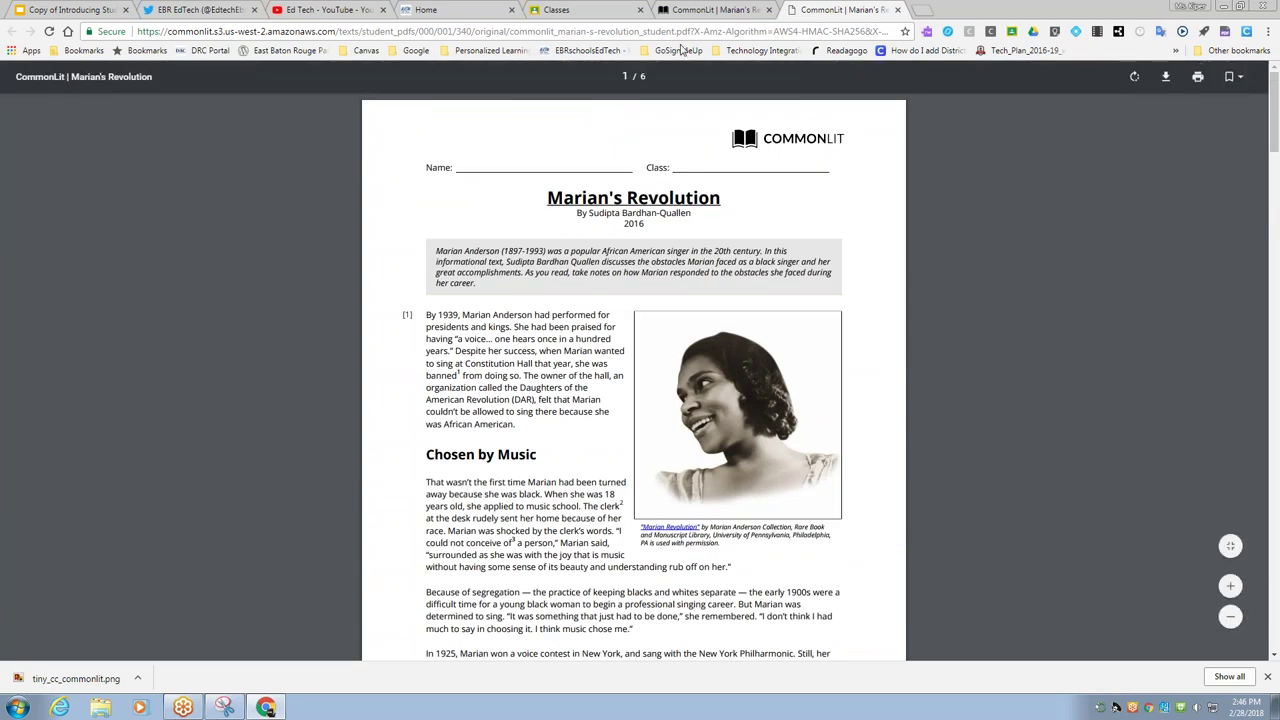
pyautogui.click(705, 10)
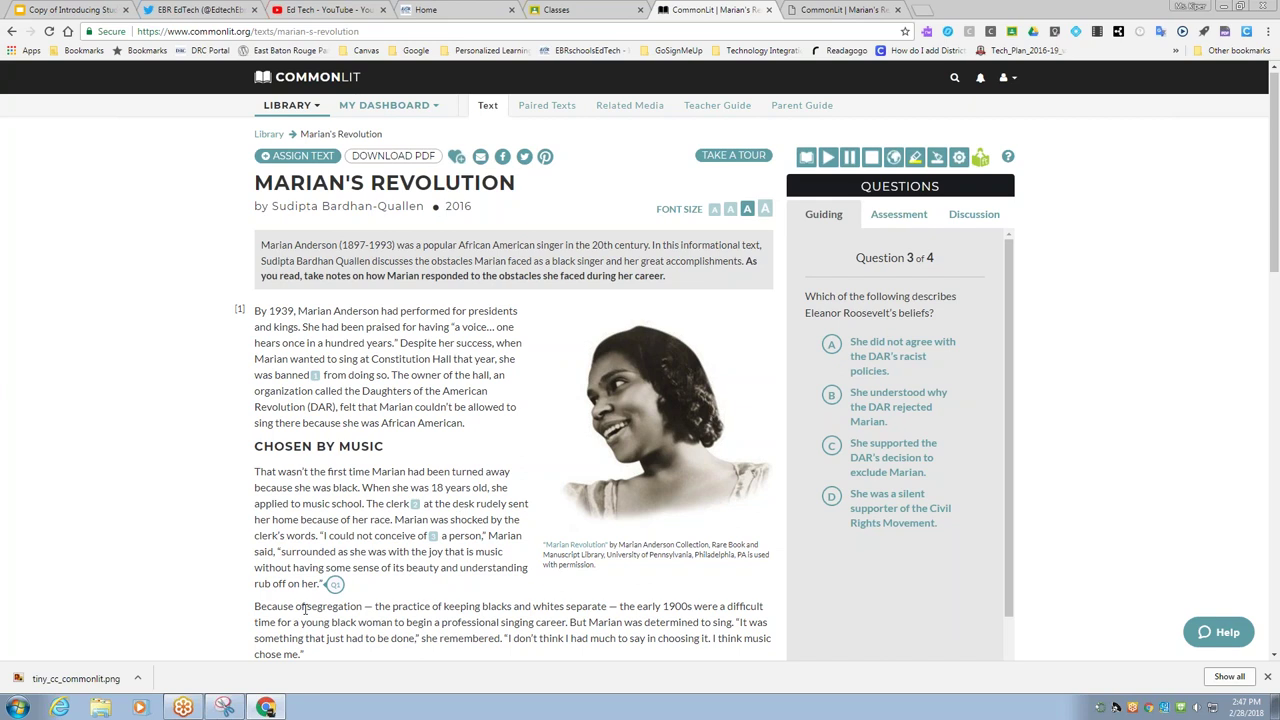
# Step: Look up the word "segregation" in the dictionary, have its first definition read aloud, and close the definitions
pyautogui.moveTo(306, 607); pyautogui.dragTo(364, 607)
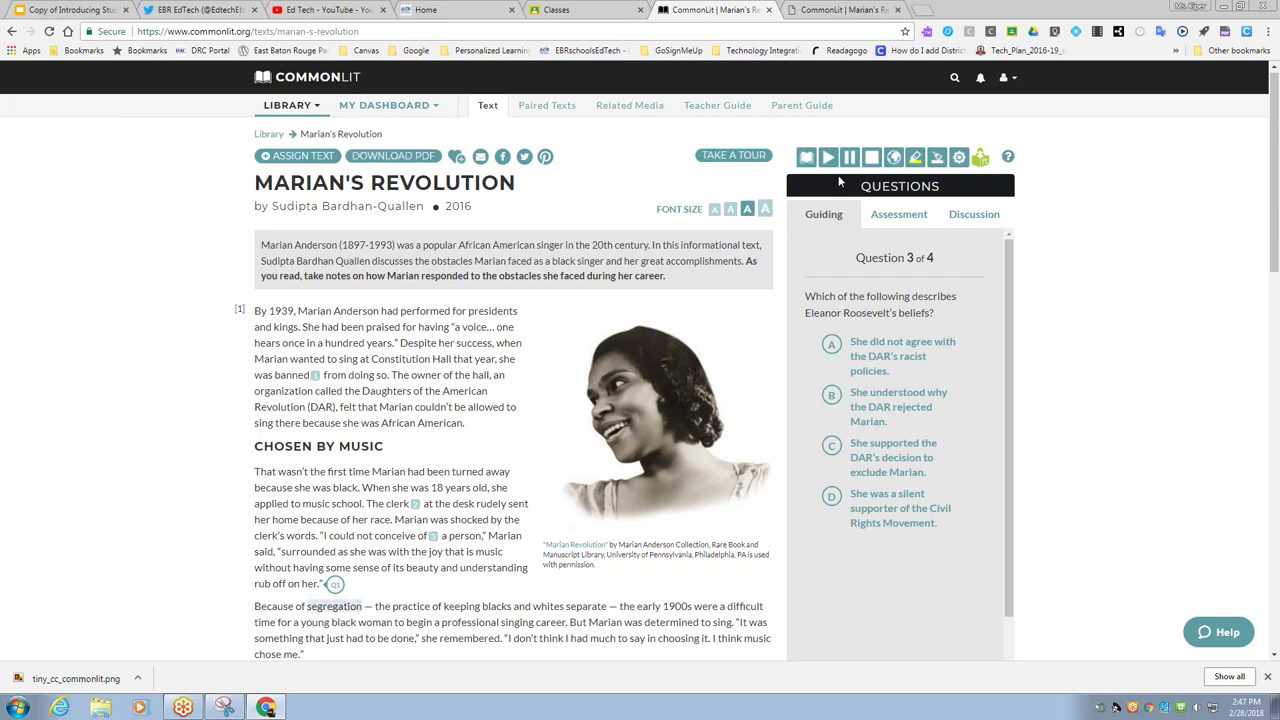
pyautogui.click(808, 160)
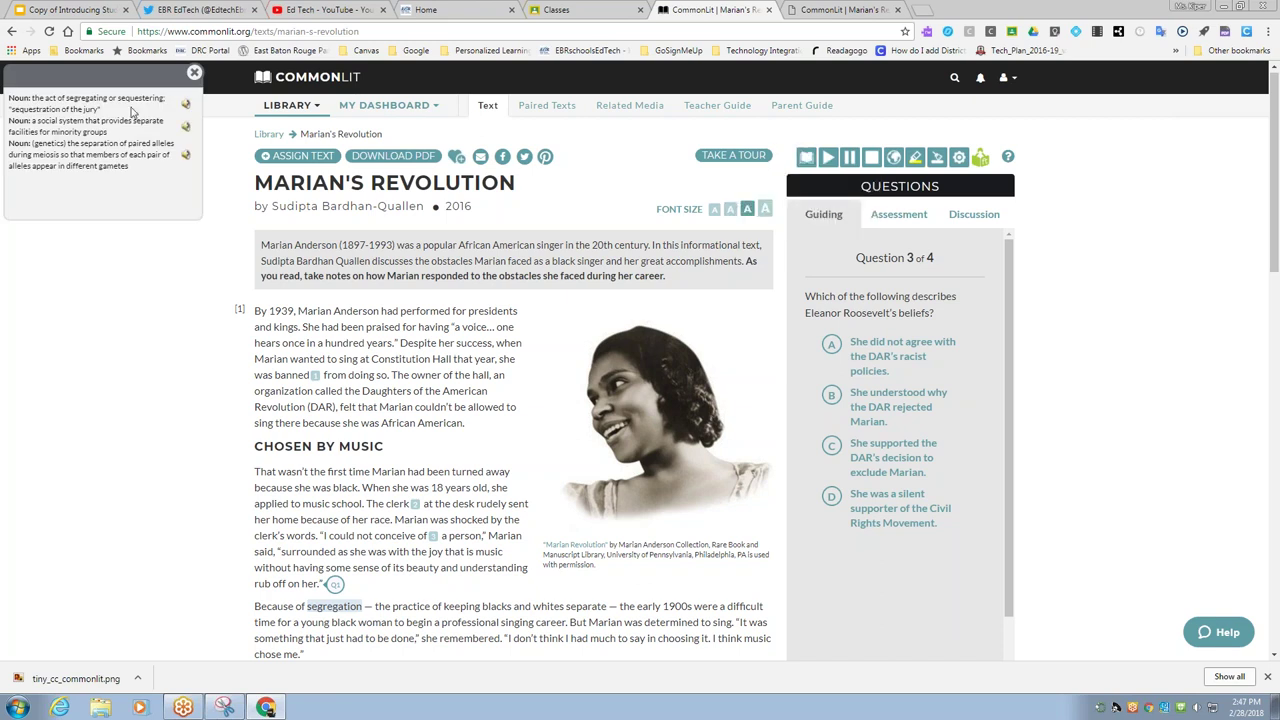
pyautogui.click(186, 108)
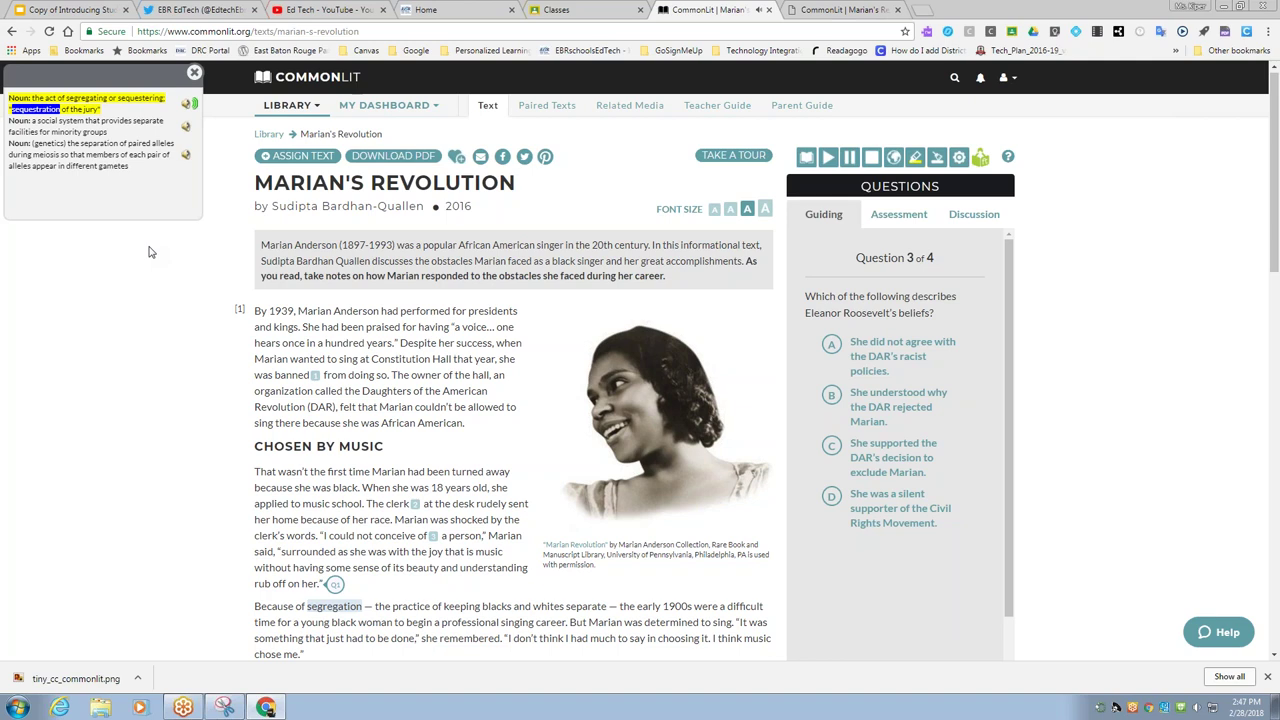
pyautogui.click(194, 72)
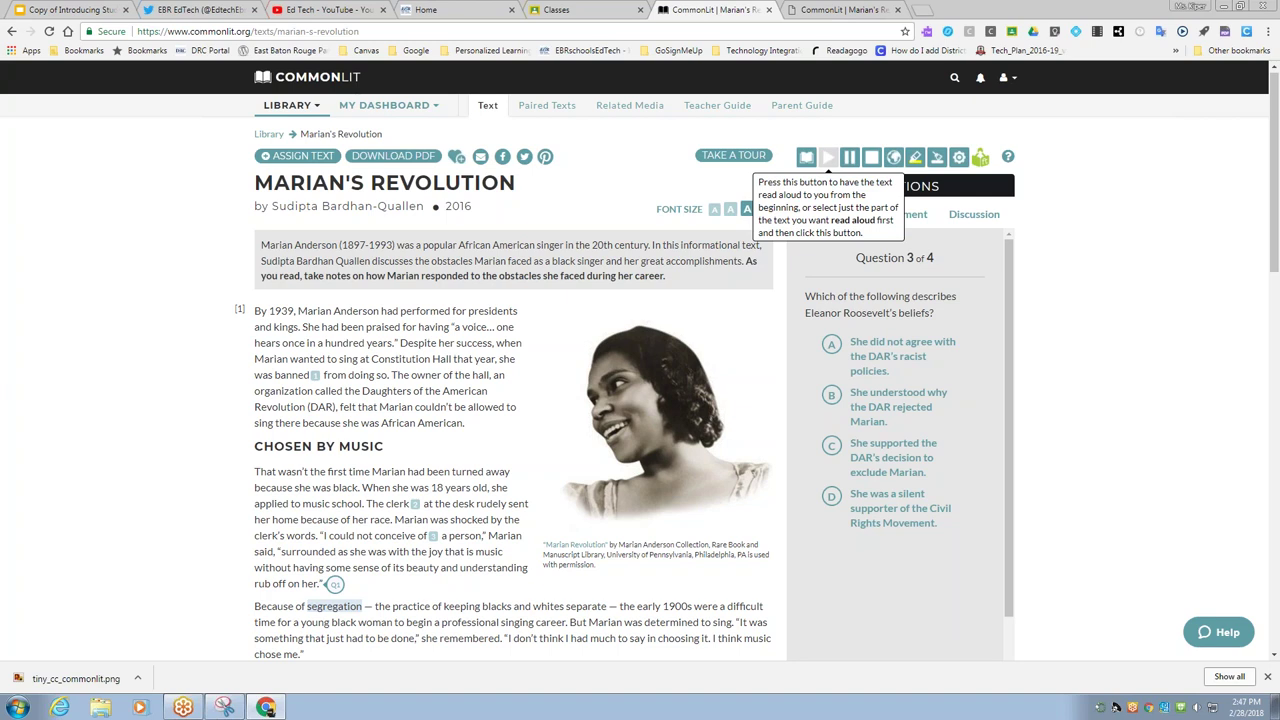
pyautogui.click(853, 166)
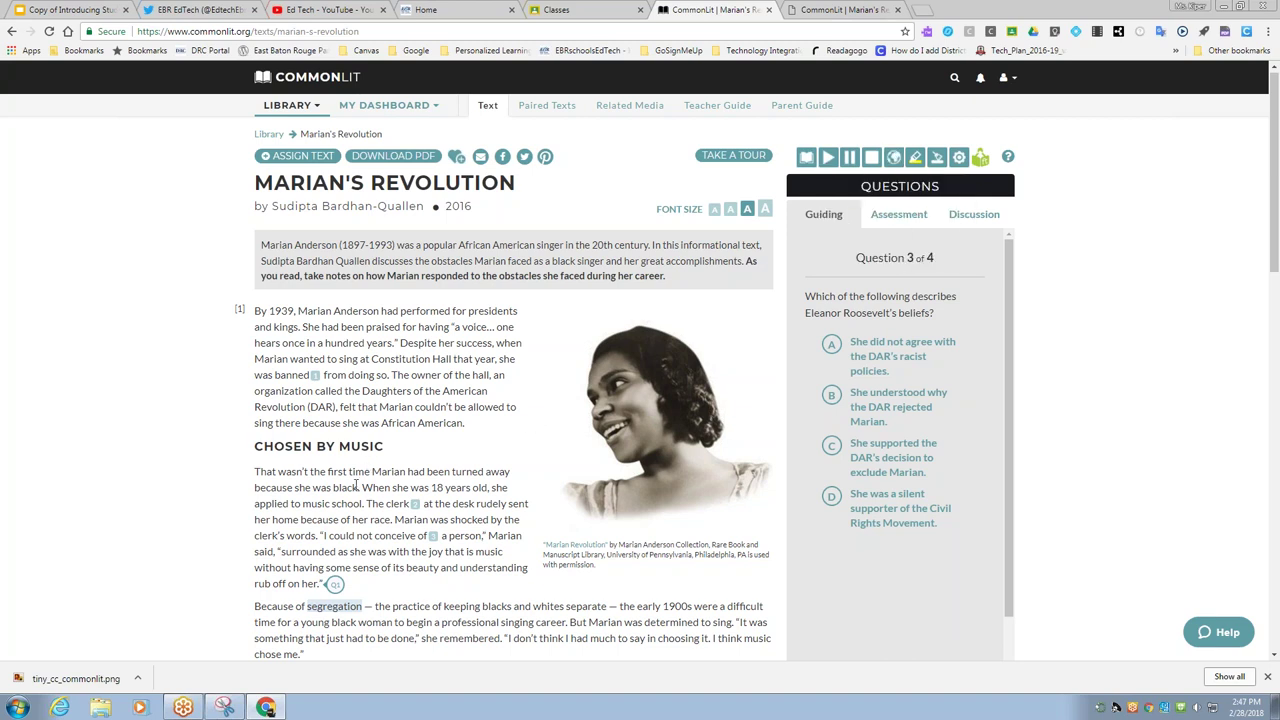
# Step: Translate the sentence "When she was 18 years old, she applied to music school" into Spanish and dismiss the translation
pyautogui.moveTo(362, 487); pyautogui.dragTo(363, 503)
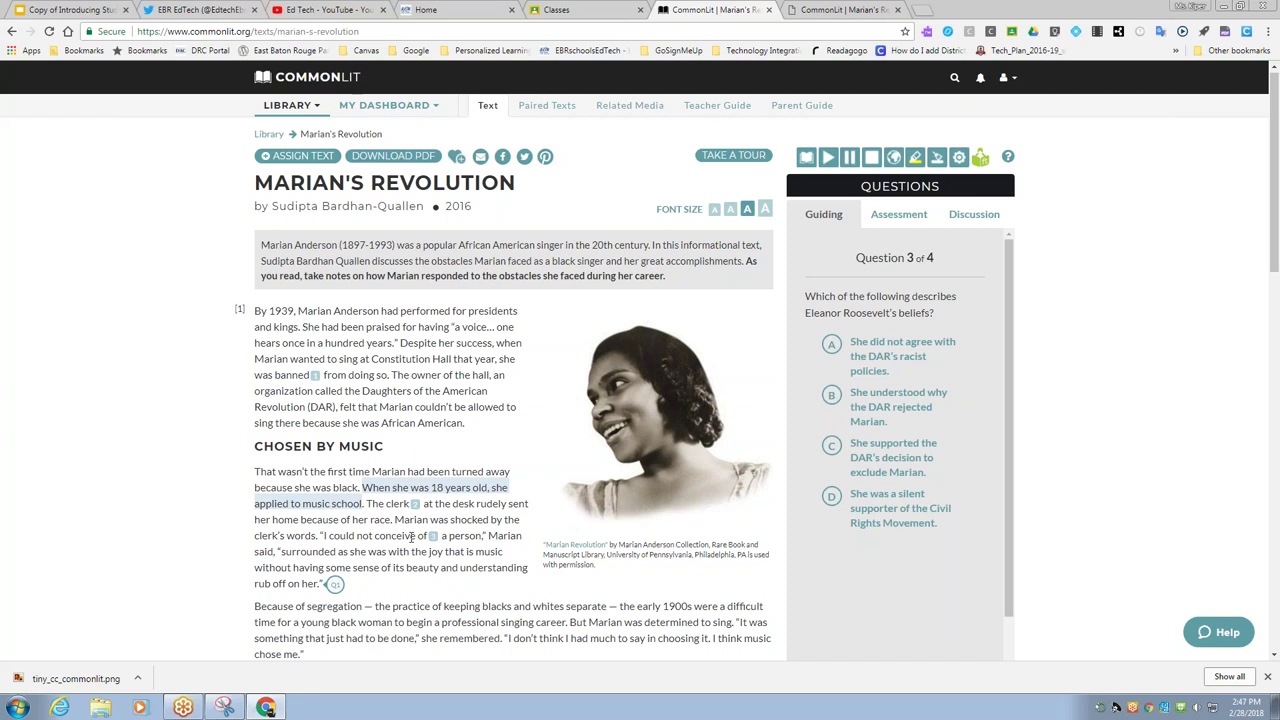
pyautogui.click(893, 158)
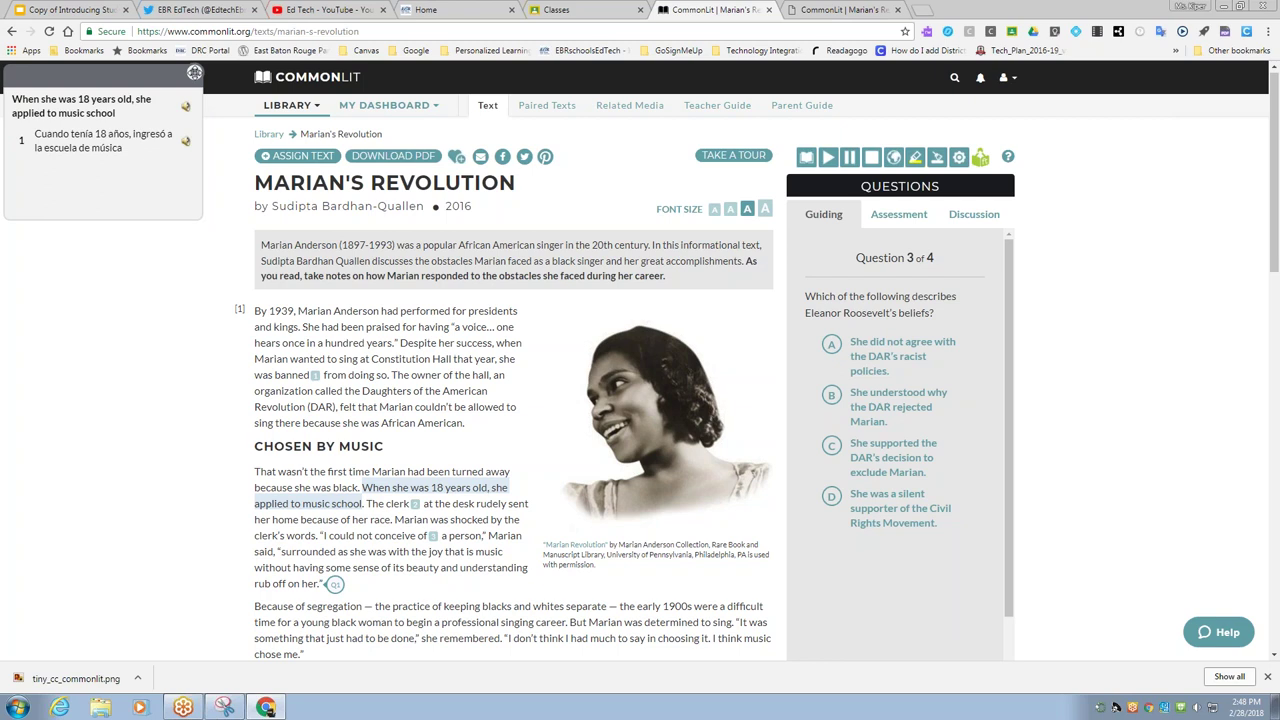
pyautogui.click(194, 73)
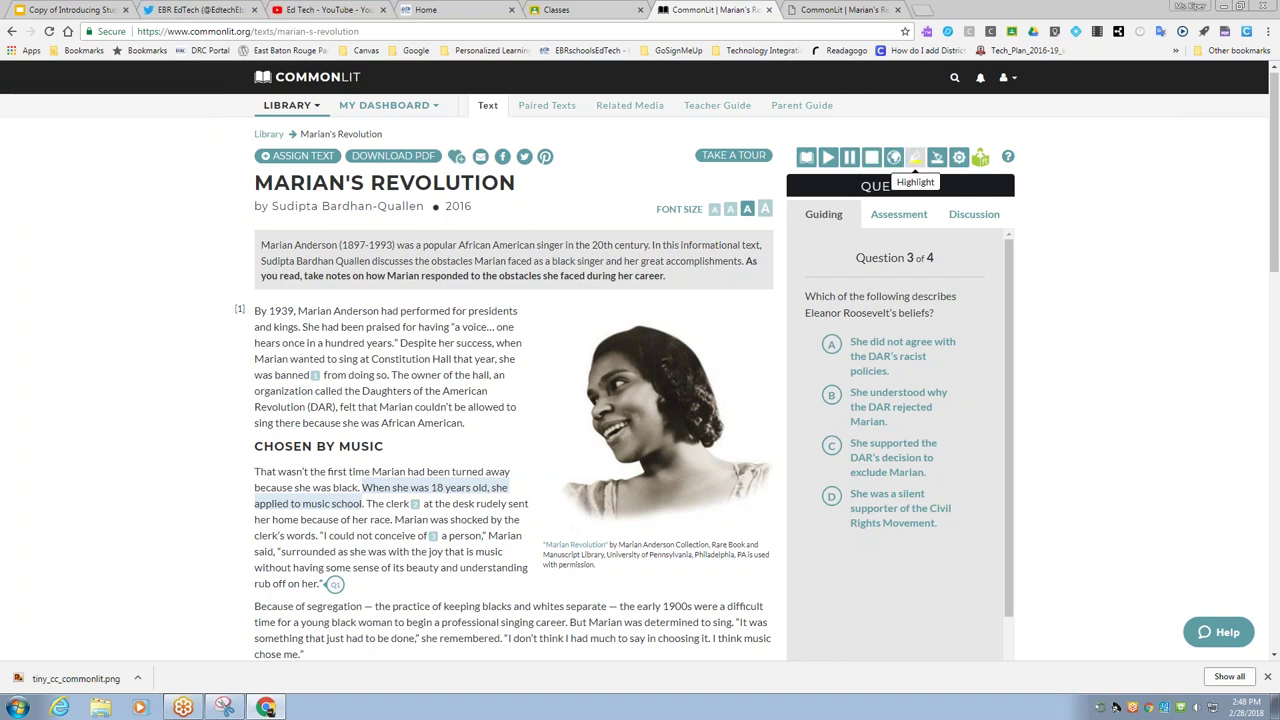
# Step: Highlight "When she was 18 years old, she applied to music school" and "By 1939, Marian Anderson had performed for presidents and kings"
pyautogui.click(918, 160)
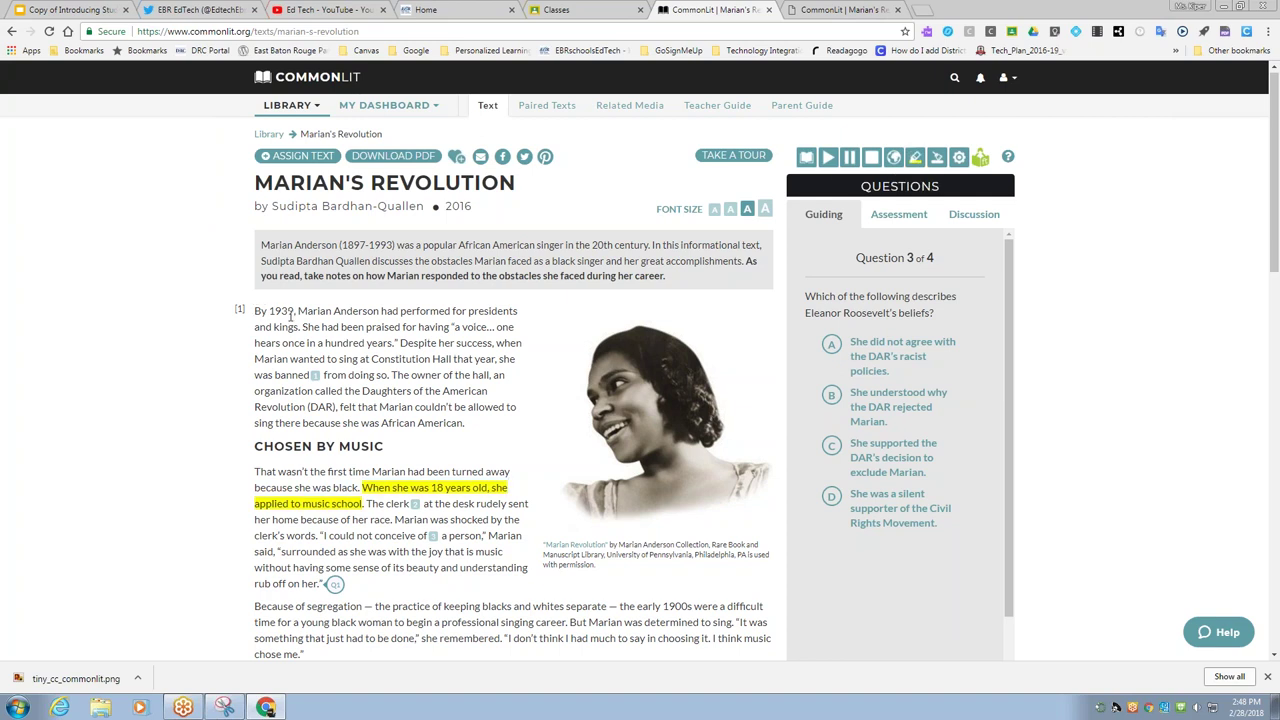
pyautogui.moveTo(256, 311); pyautogui.dragTo(299, 326)
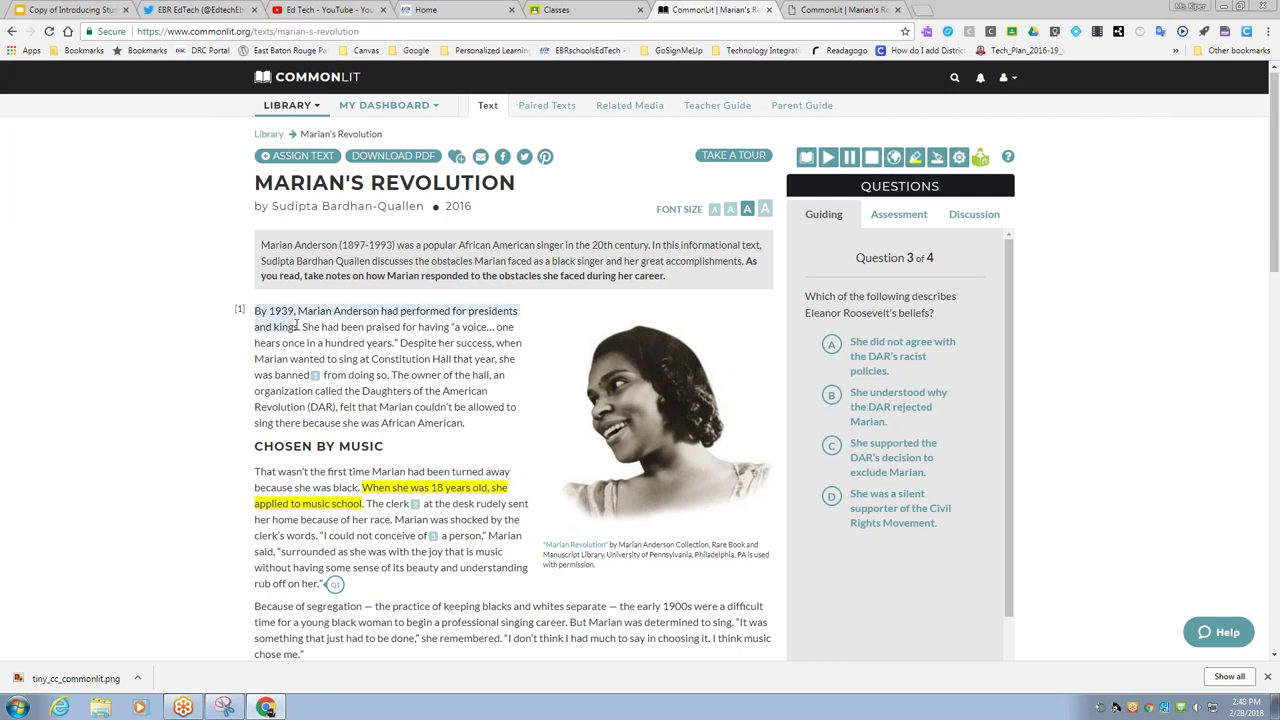
pyautogui.click(913, 161)
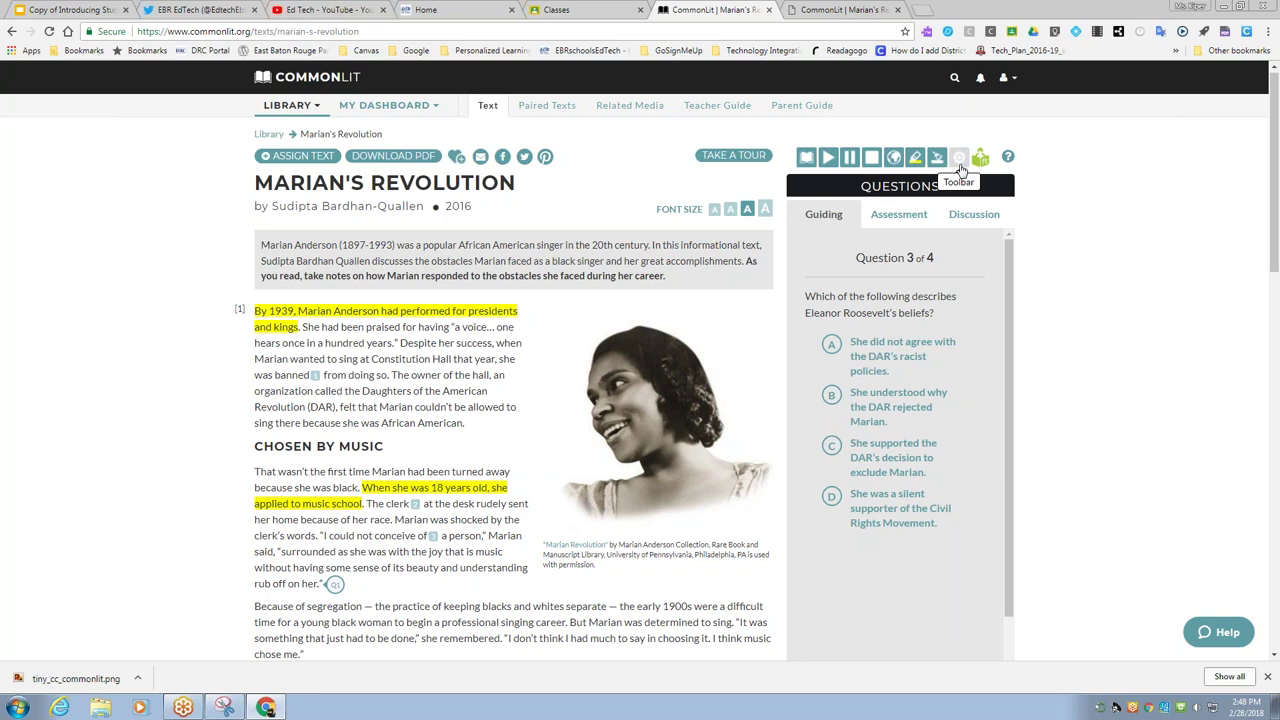
# Step: Review the text-to-speech settings for voice speed and translation language, and close them without saving
pyautogui.click(958, 158)
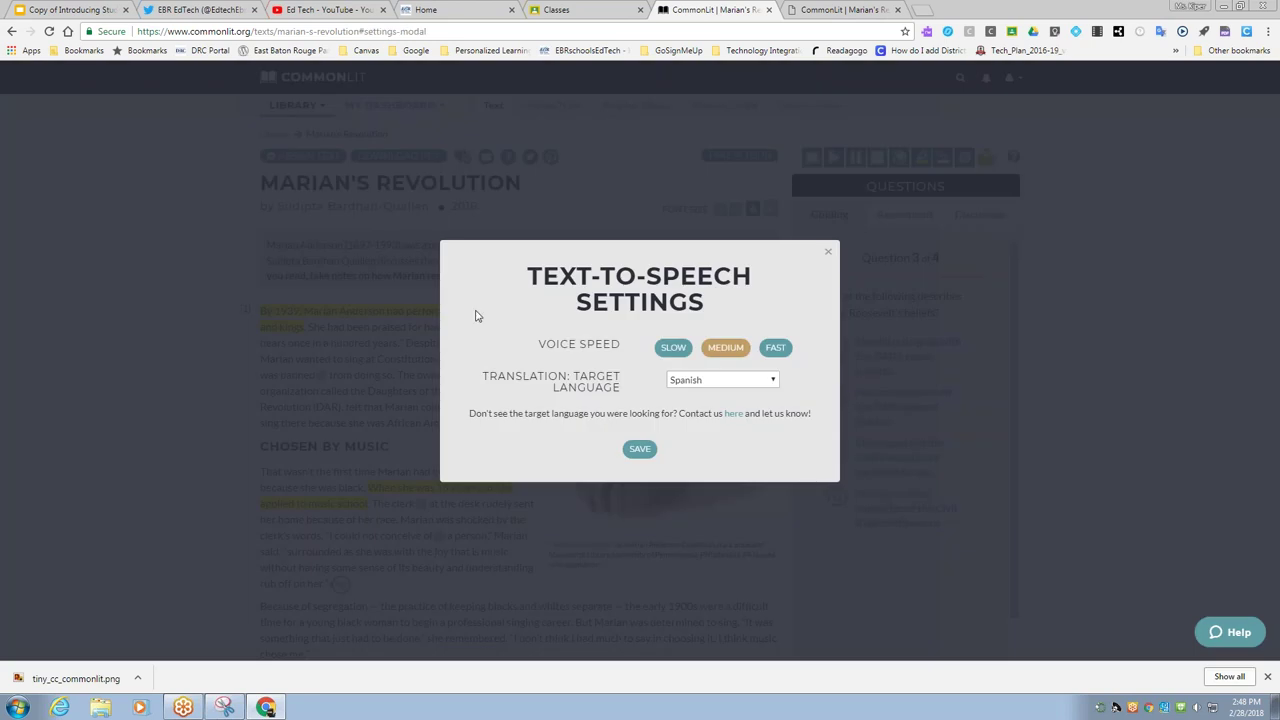
pyautogui.click(828, 251)
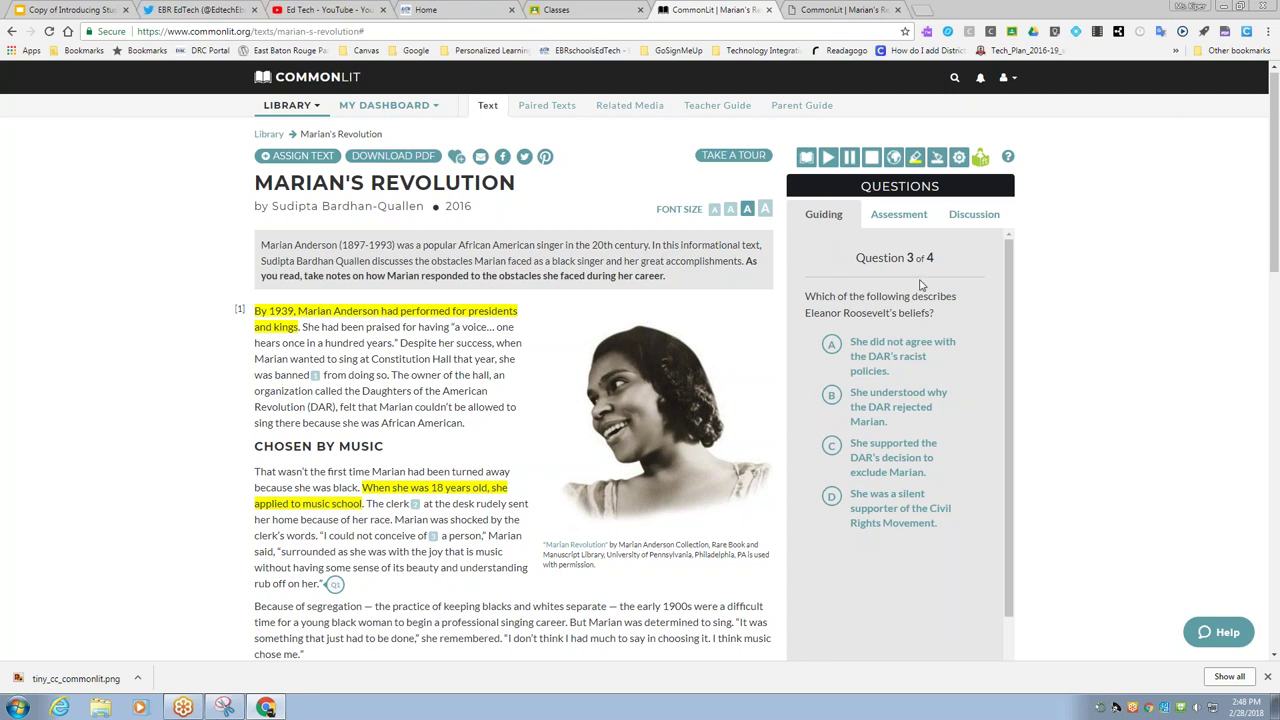
# Step: Examine assessment questions 1 and 2, including the description of the RI.2 standard and the answer choices for Part B
pyautogui.click(899, 214)
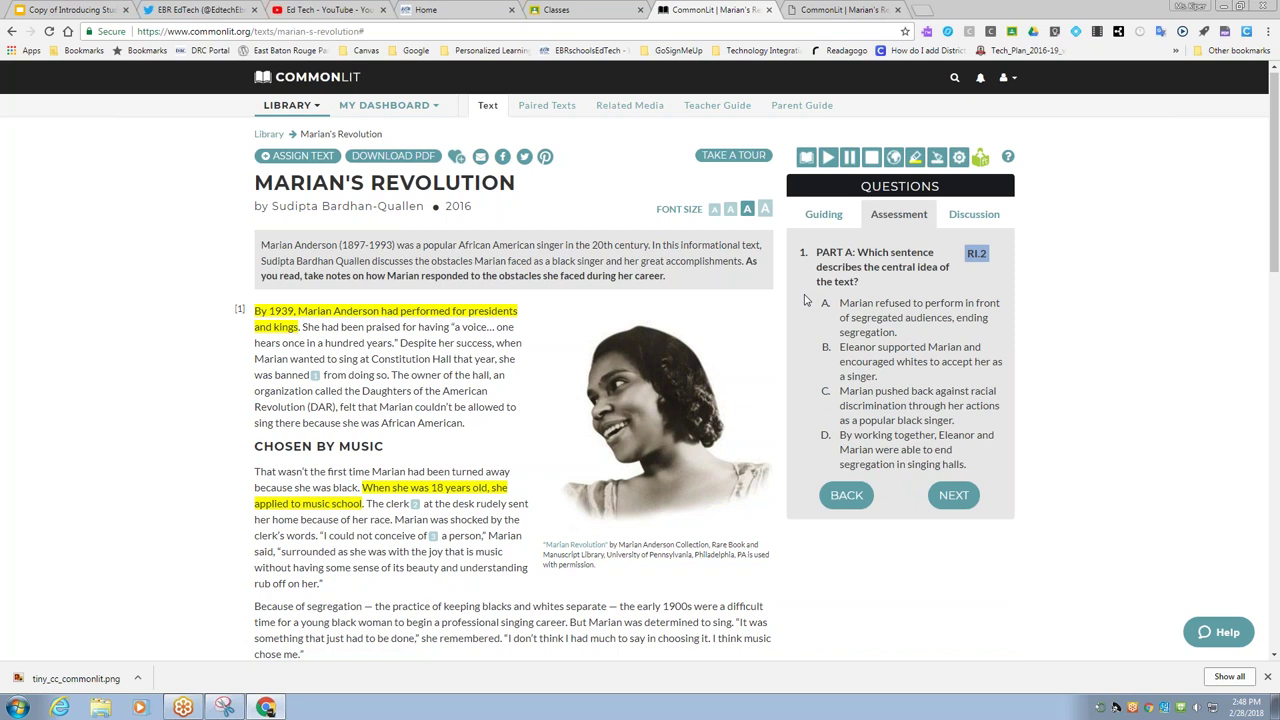
pyautogui.moveTo(976, 264)
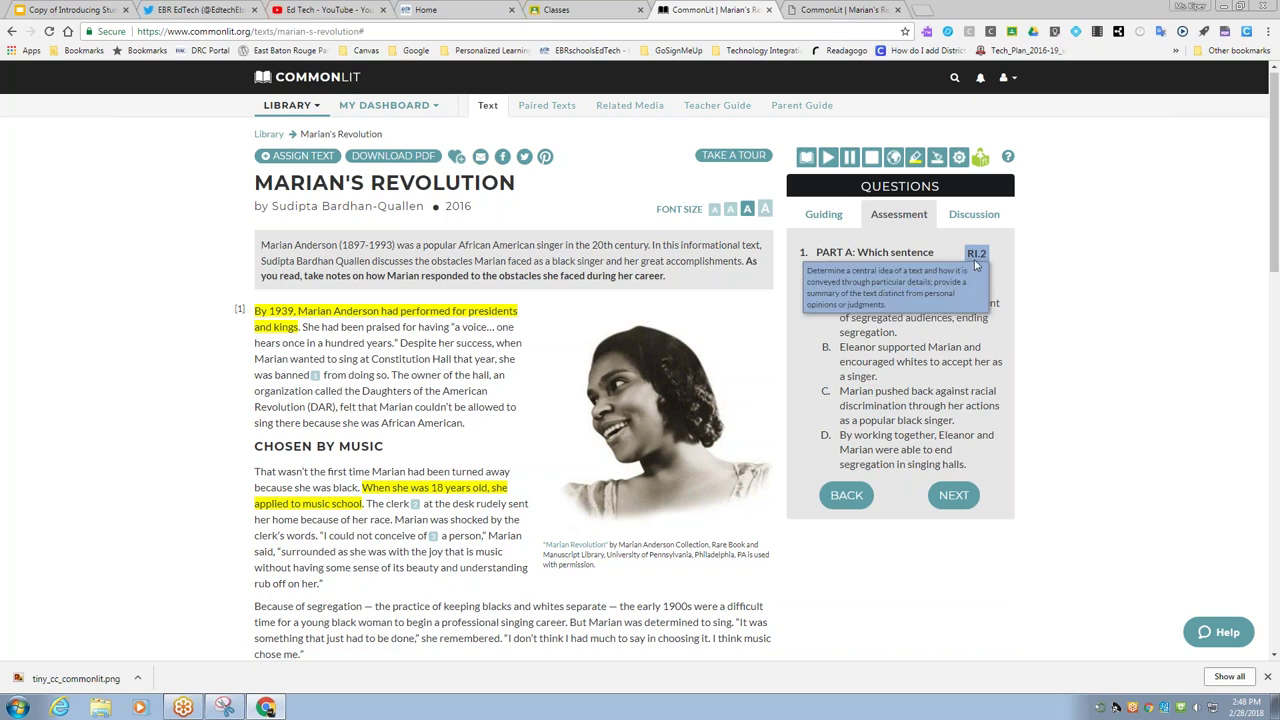
pyautogui.click(952, 497)
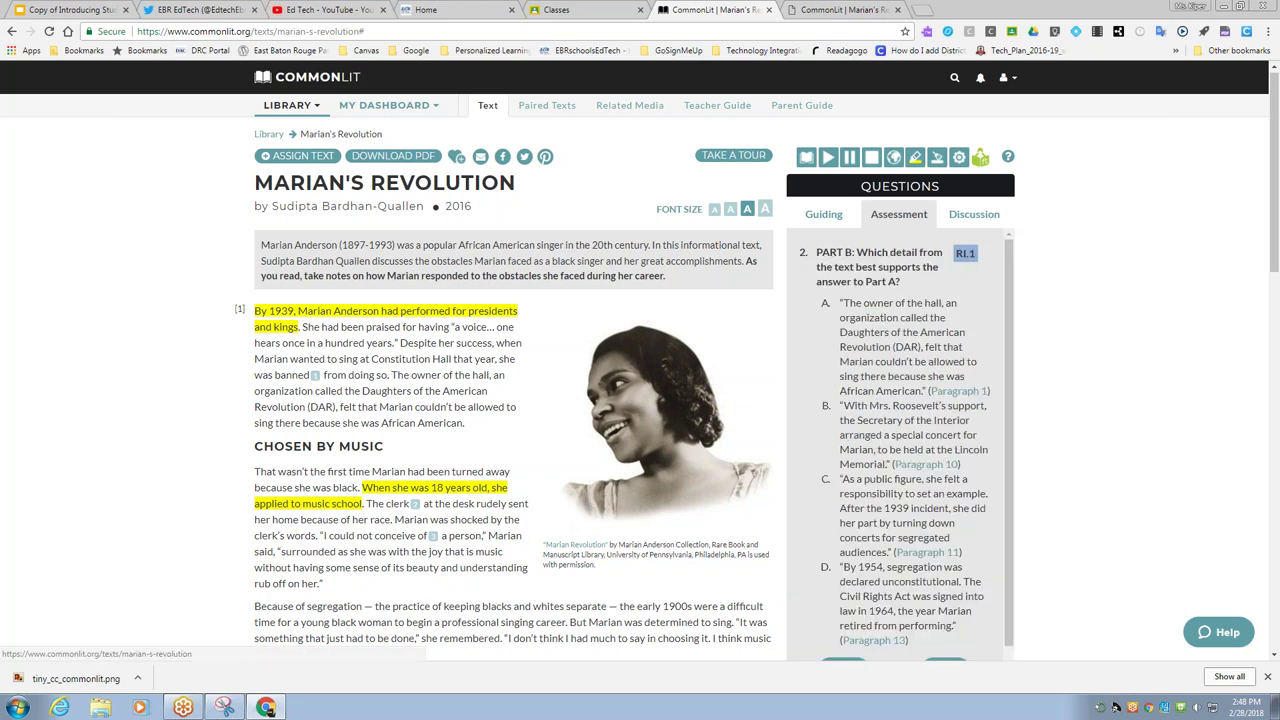
pyautogui.scroll(-1, 900, 445)
pyautogui.scroll(-1, 709, 351)
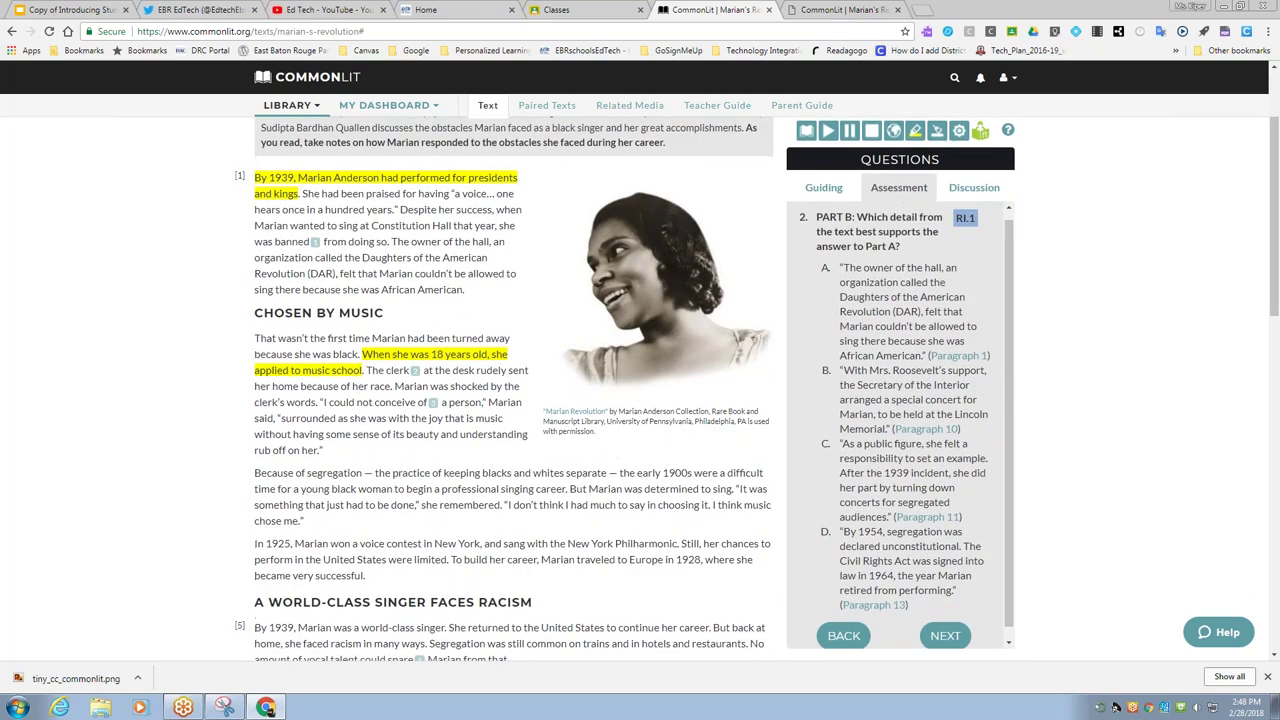
pyautogui.scroll(1, 709, 351)
pyautogui.scroll(-1, 900, 445)
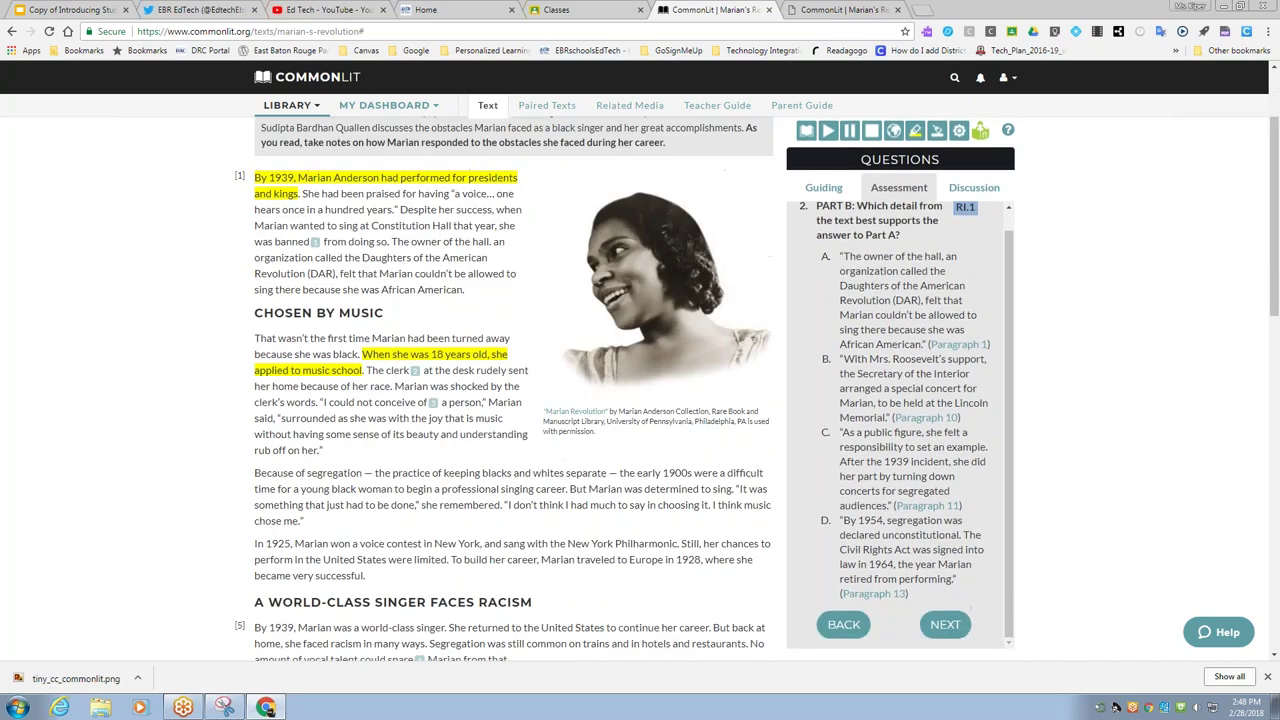
pyautogui.scroll(2, 900, 445)
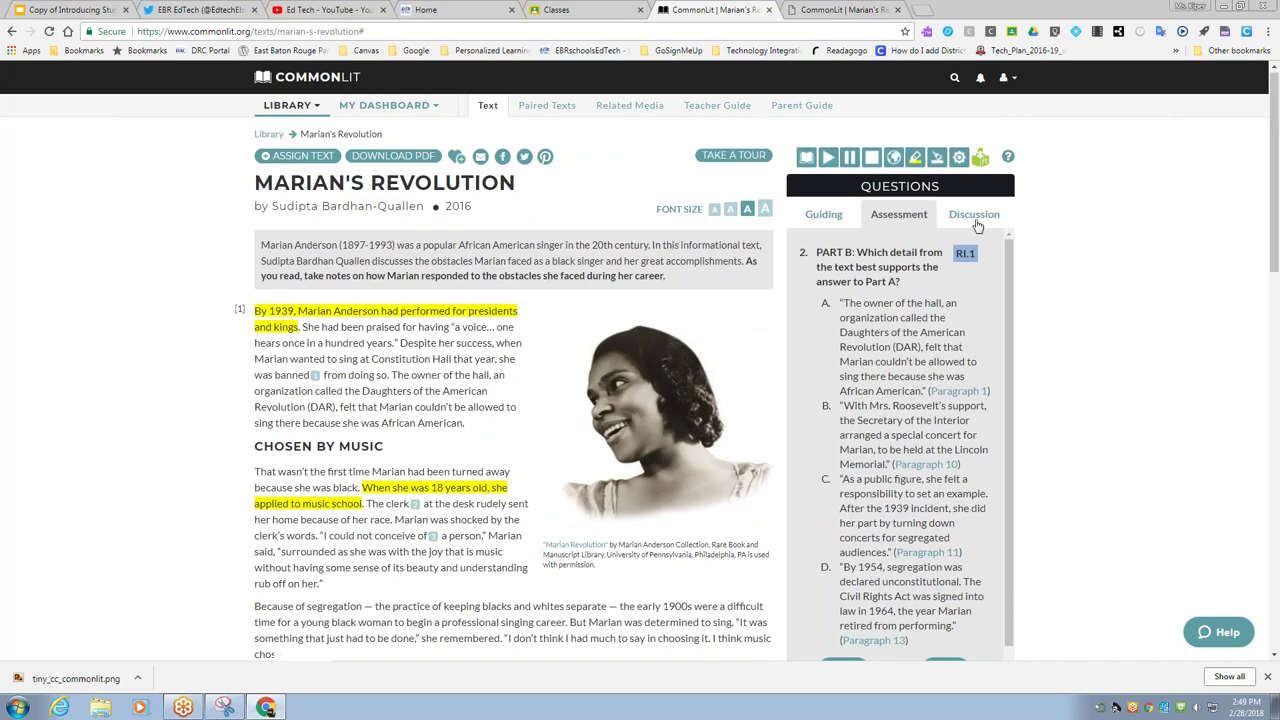
# Step: View the text's discussion questions and play the video on leading effective discussions
pyautogui.click(975, 220)
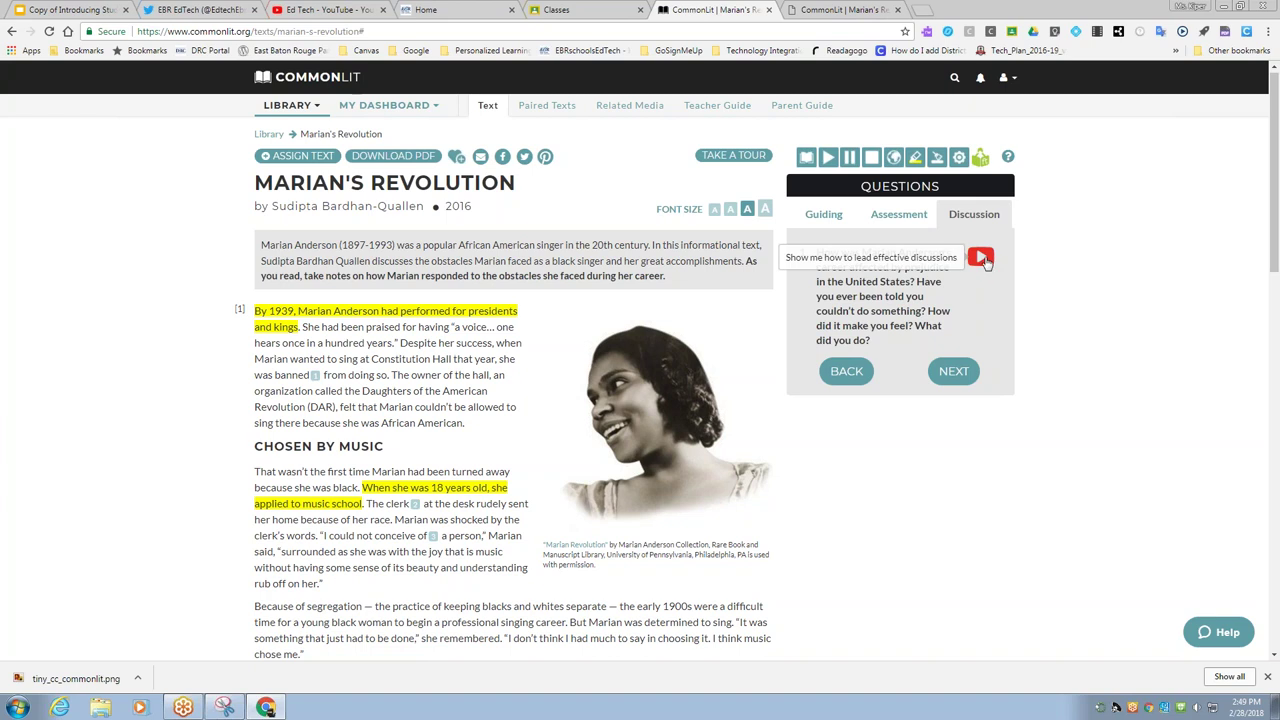
pyautogui.click(984, 262)
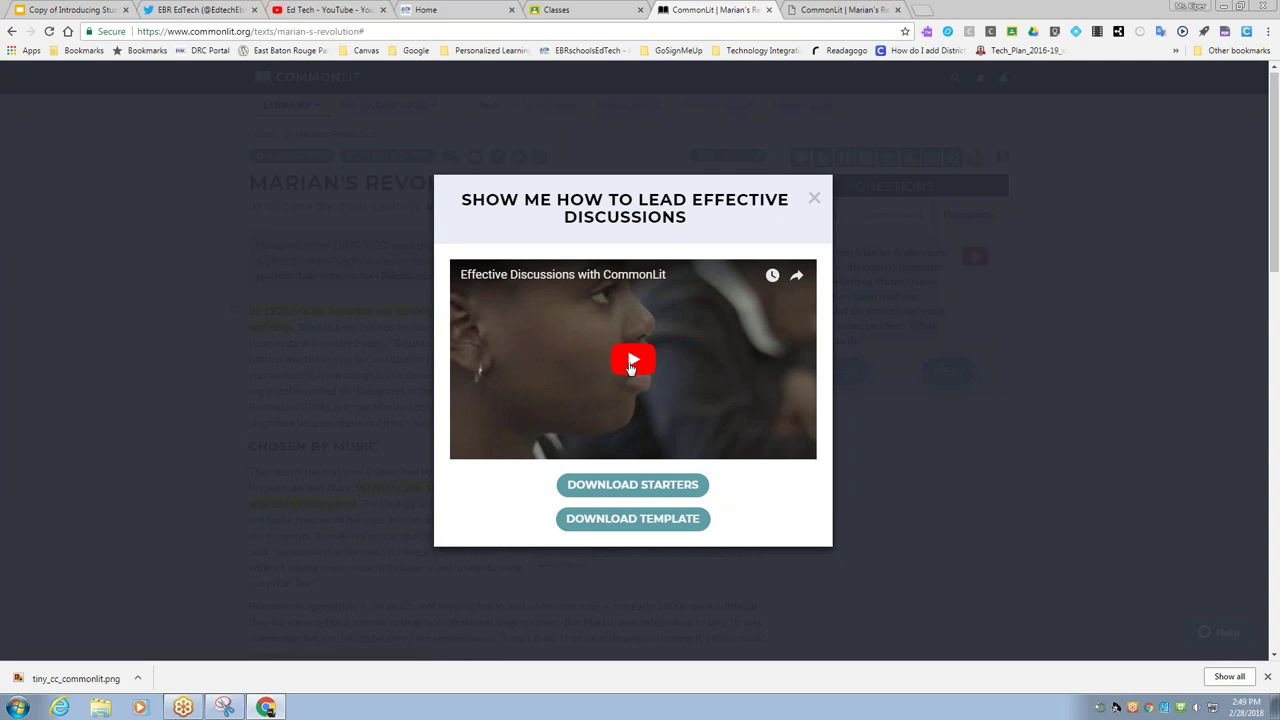
pyautogui.click(631, 367)
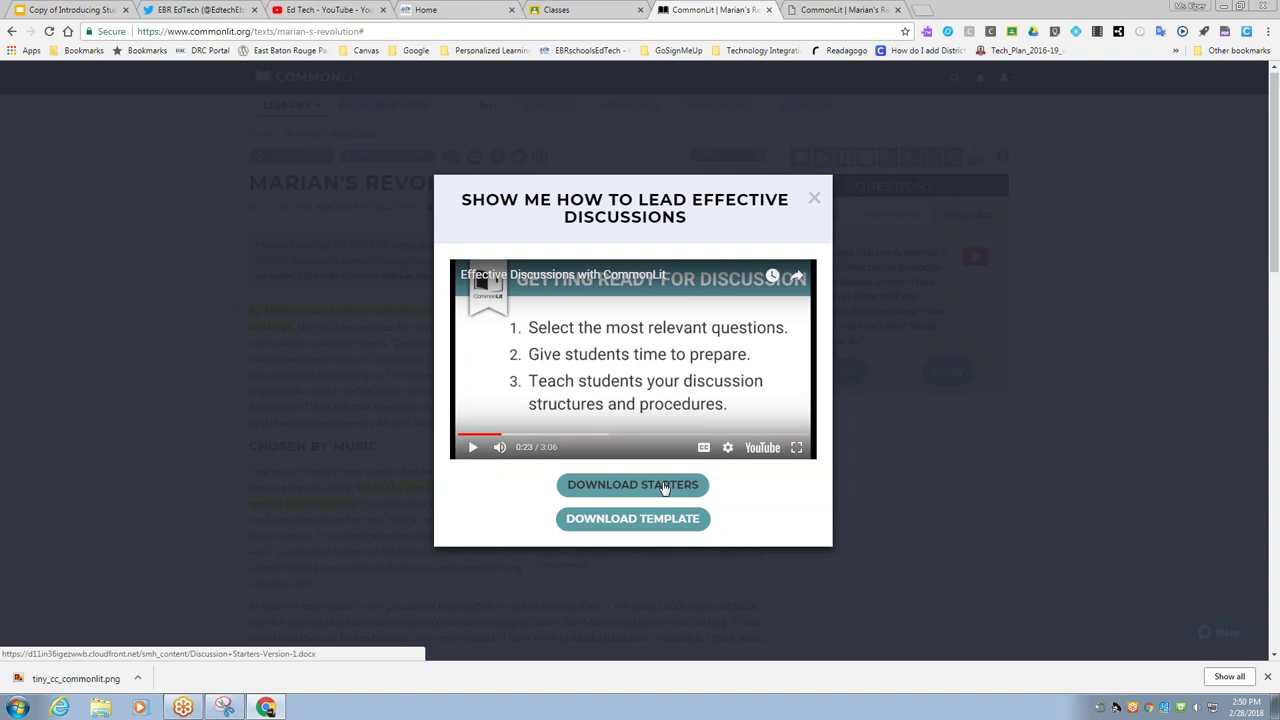
# Step: Download the discussion starters to the Desktop as Discussion+Starters-Version-1 and open the document in Word
pyautogui.click(665, 487)
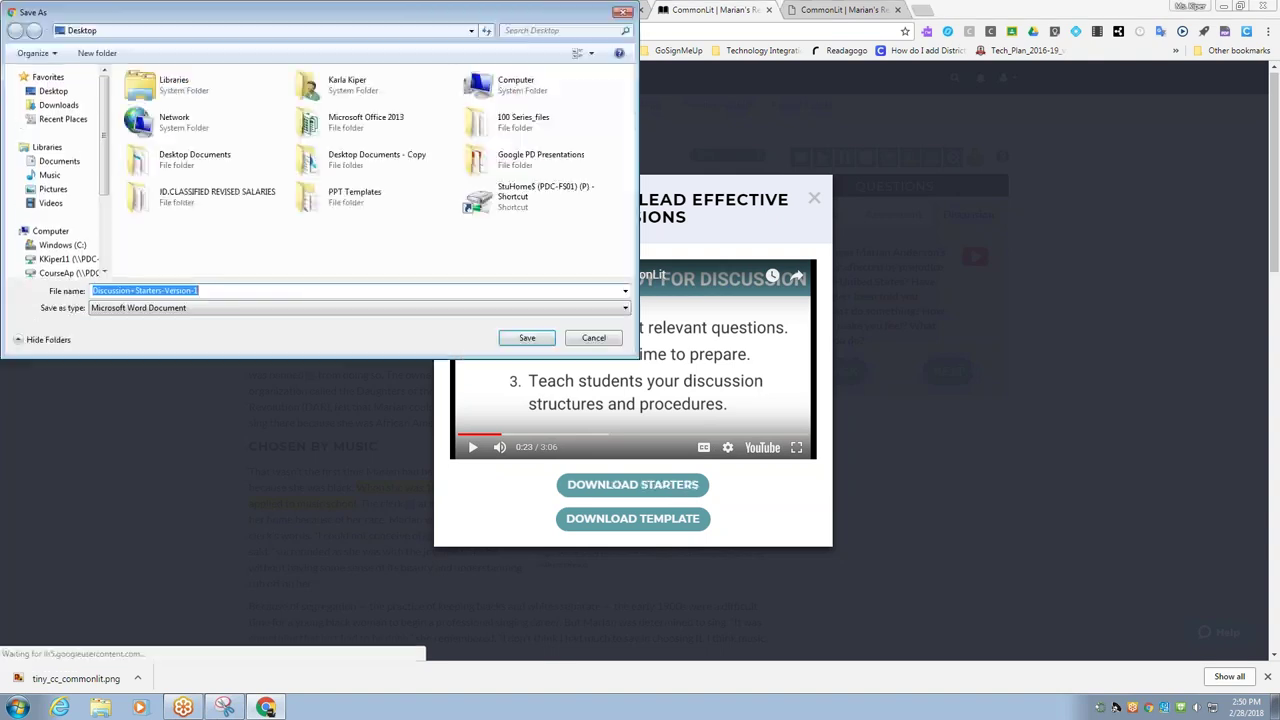
pyautogui.click(524, 337)
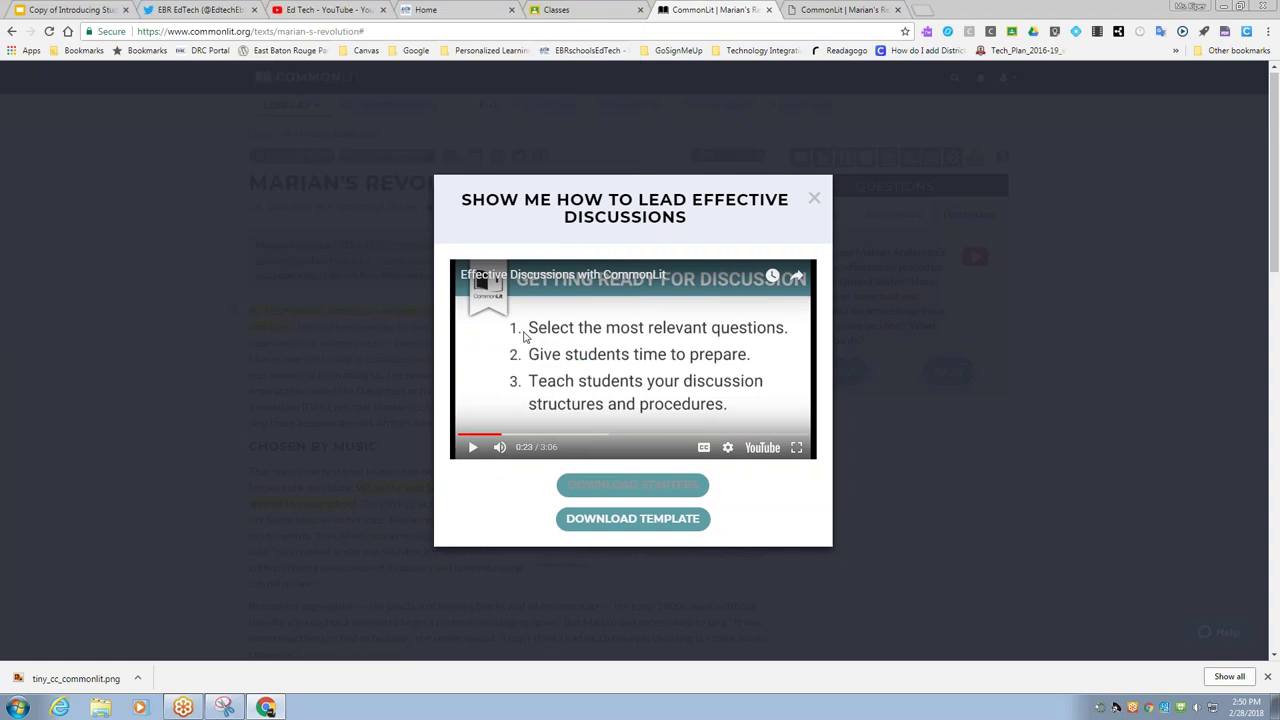
pyautogui.click(140, 680)
pyautogui.click(152, 597)
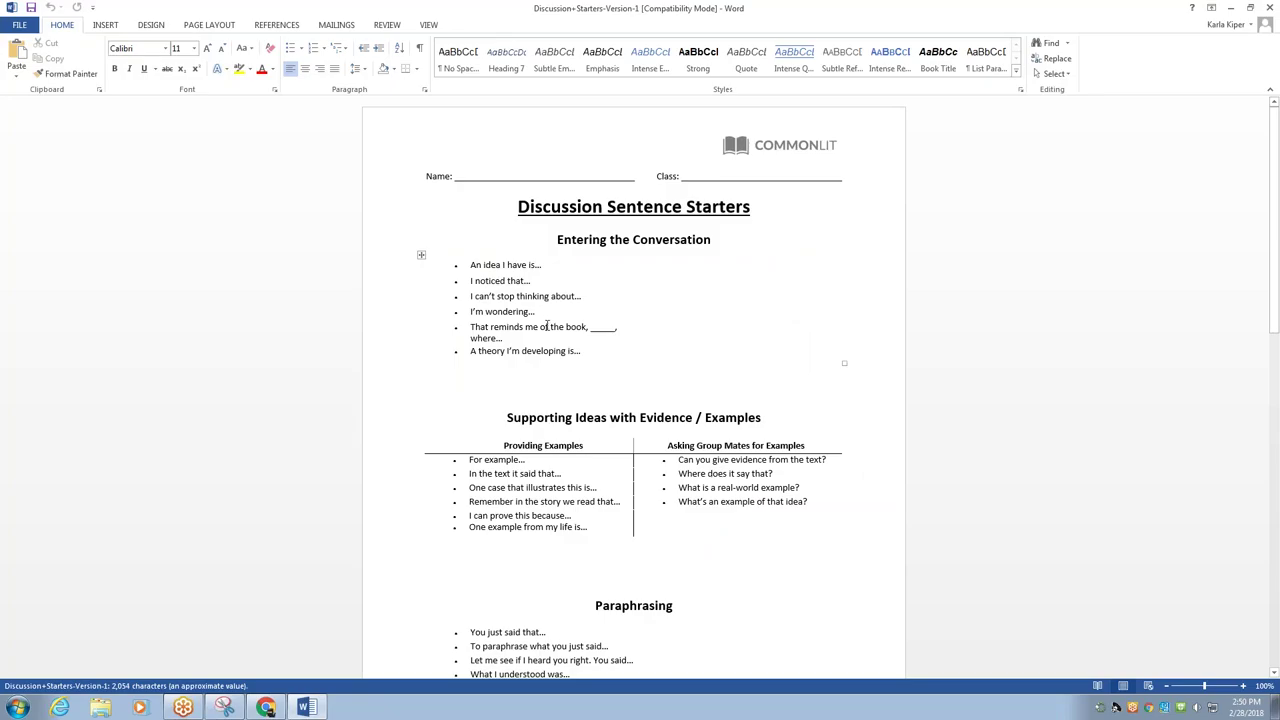
# Step: Read through both pages of the Discussion Sentence Starters document, return to CommonLit in Chrome and close the discussion video dialog
pyautogui.scroll(-2, 547, 326)
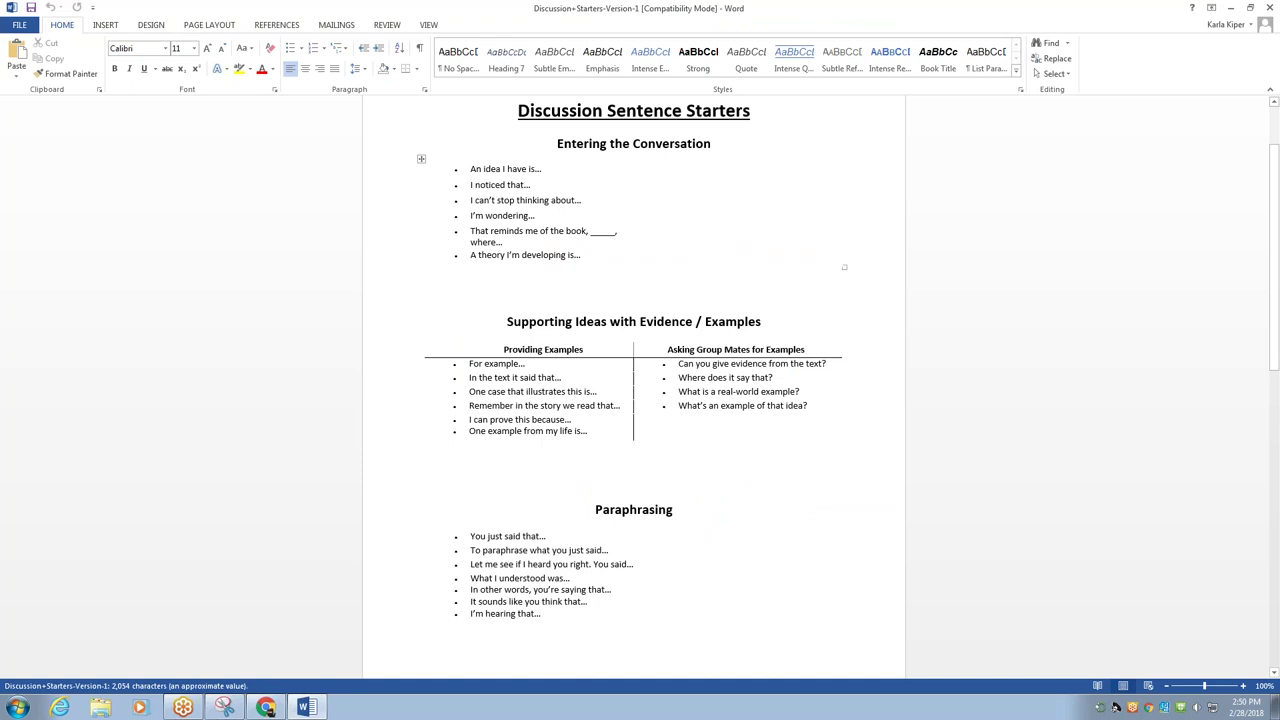
pyautogui.scroll(-1, 437, 277)
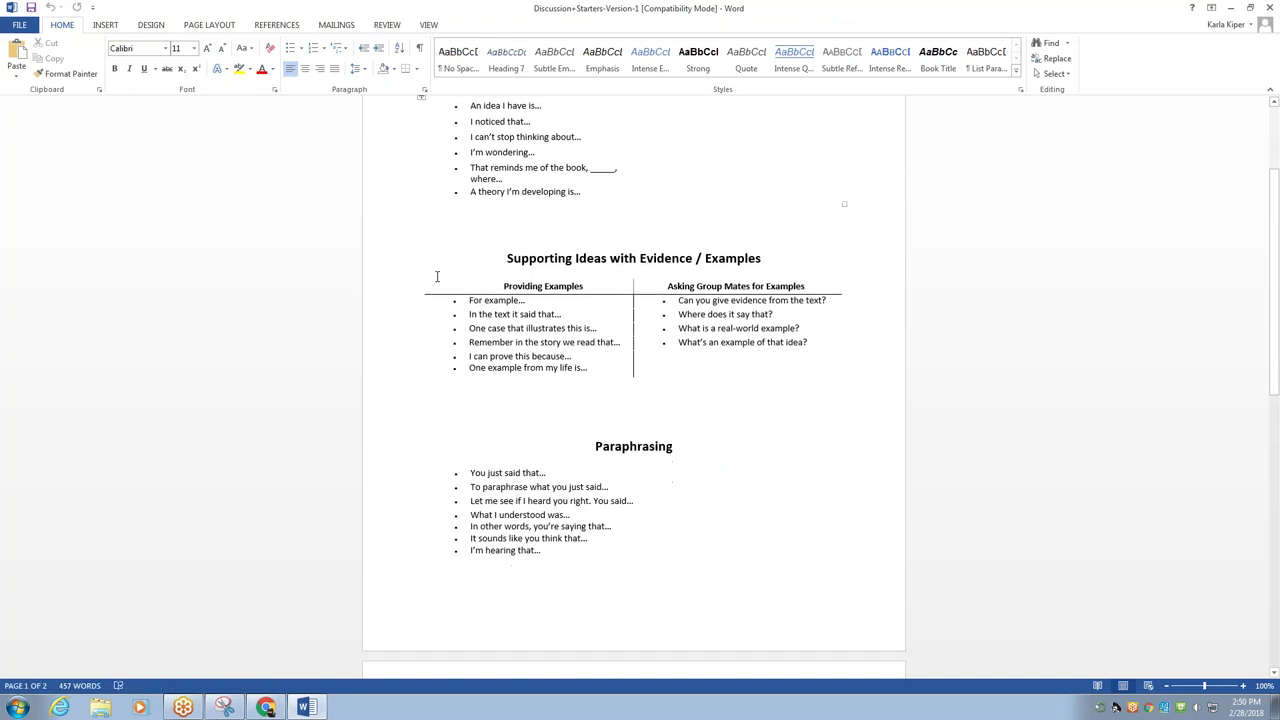
pyautogui.scroll(-1, 437, 277)
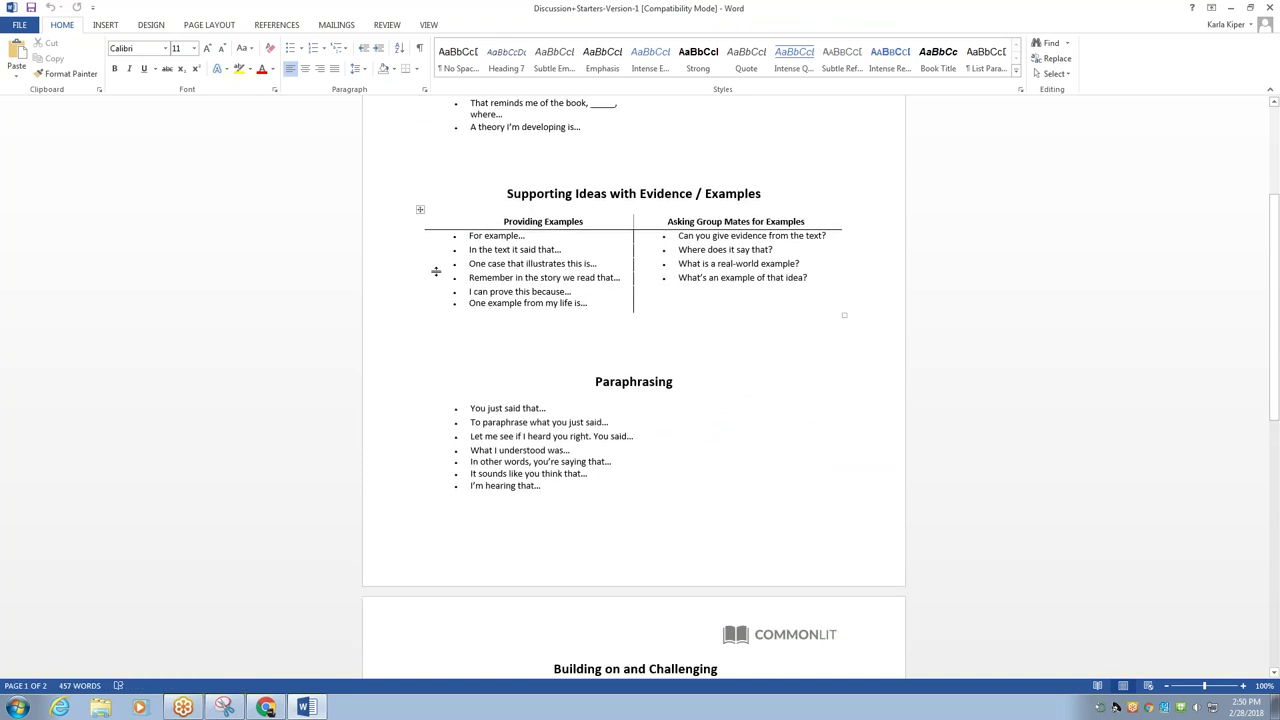
pyautogui.scroll(-8, 436, 271)
pyautogui.scroll(-3, 634, 400)
pyautogui.scroll(5, 634, 400)
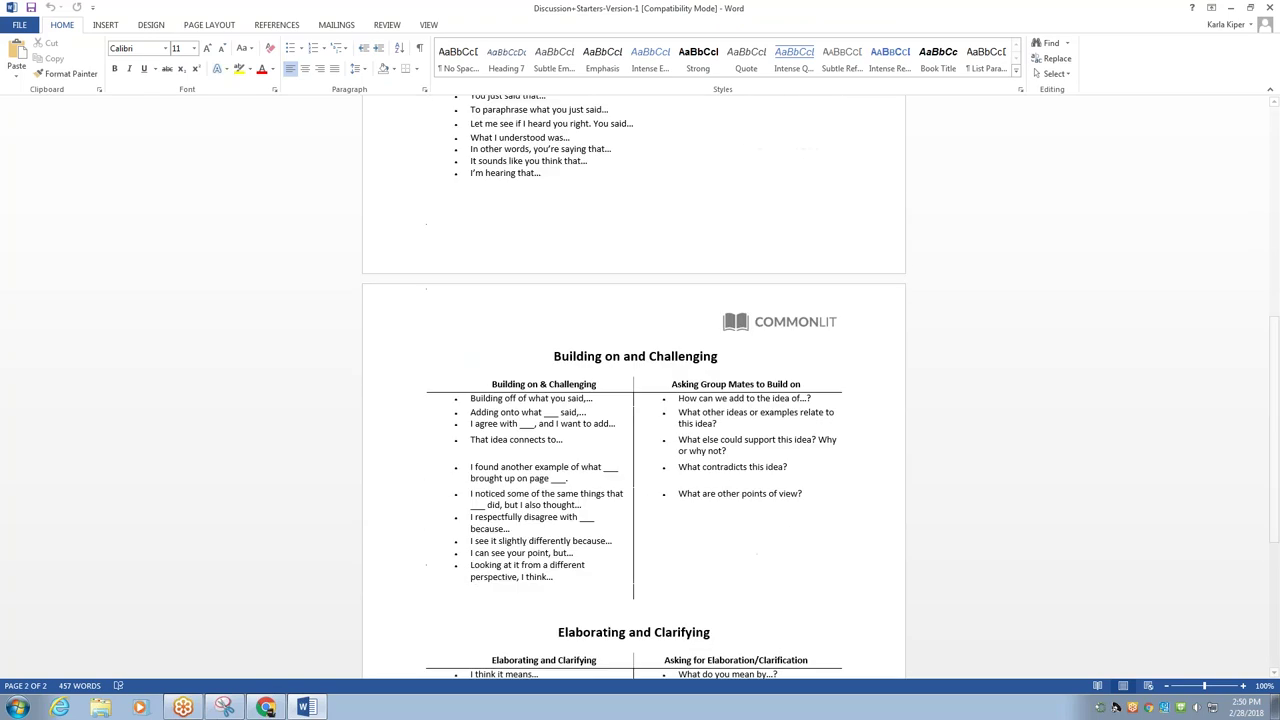
pyautogui.click(265, 707)
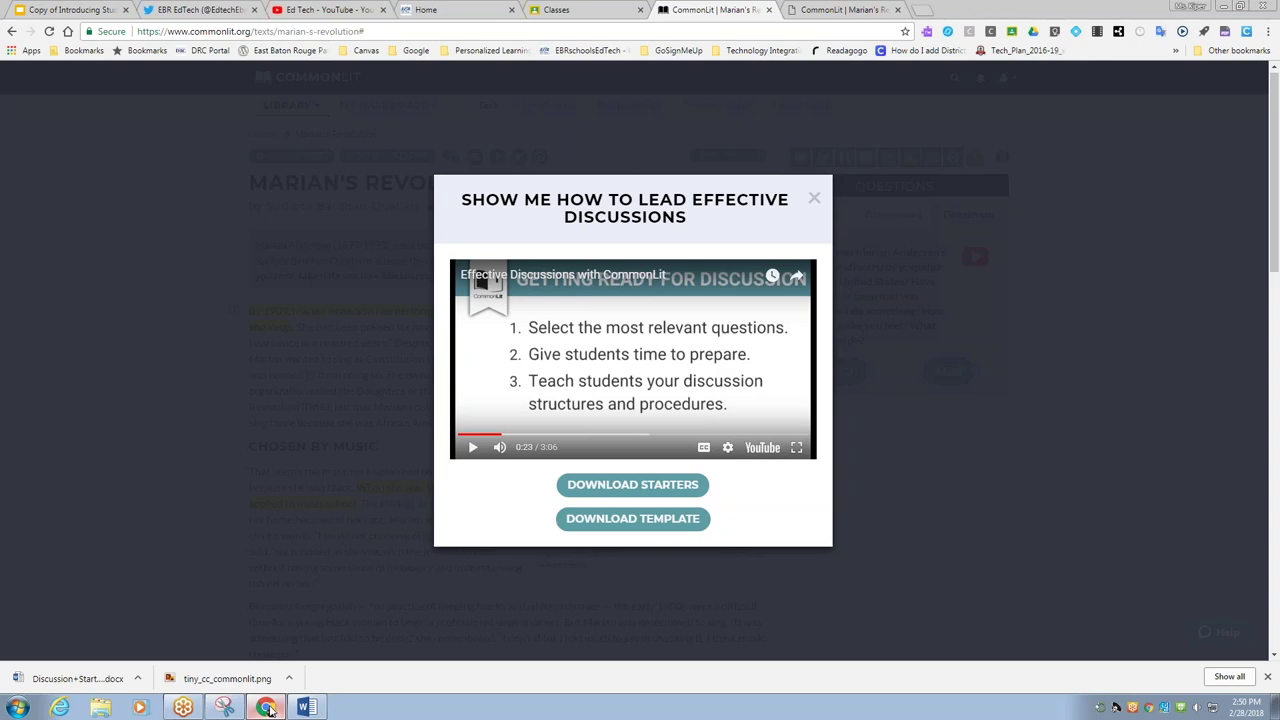
pyautogui.click(812, 200)
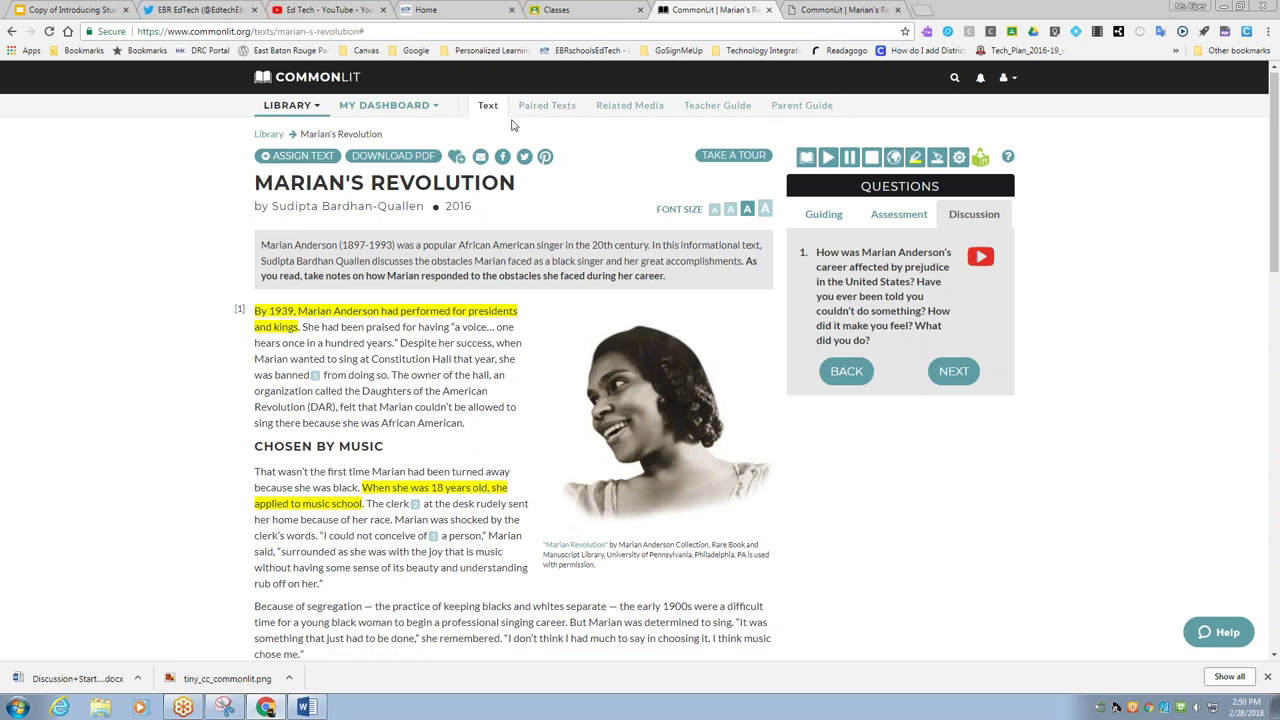
# Step: Look through the Paired Texts, Related Media, Teacher Guide and Parent Guide for "Marian's Revolution"
pyautogui.click(540, 112)
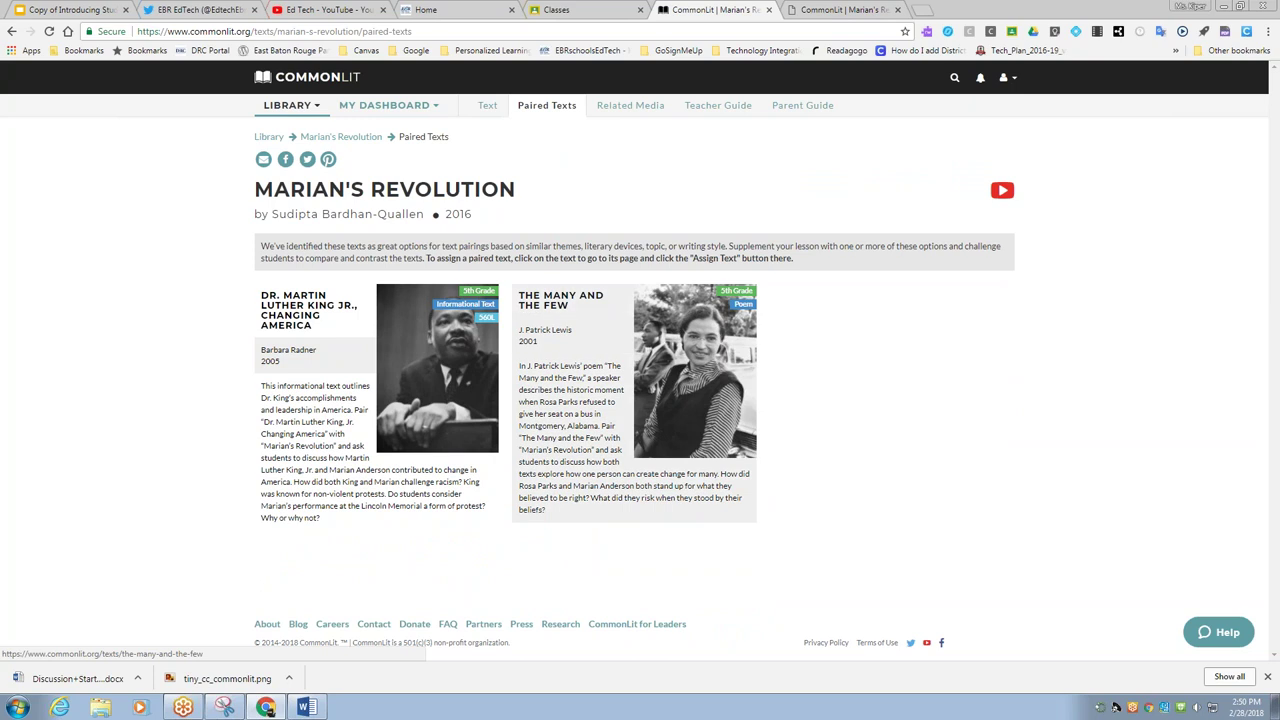
pyautogui.click(642, 108)
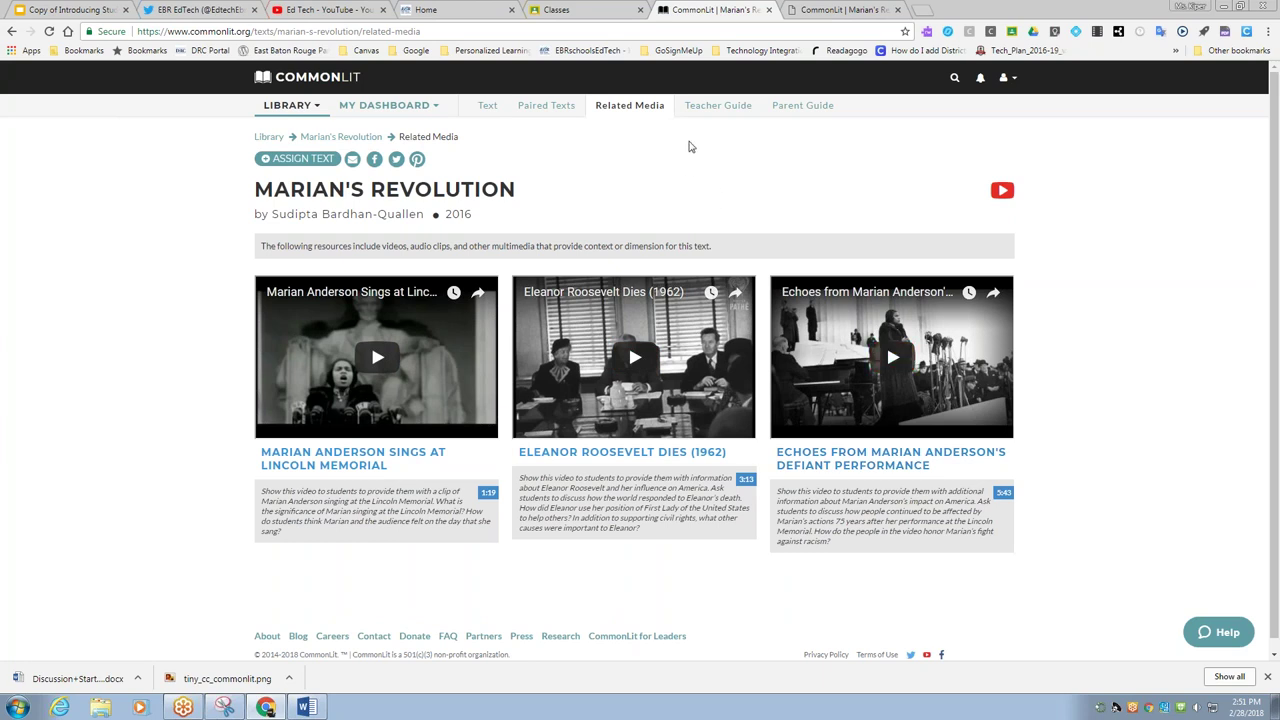
pyautogui.click(712, 108)
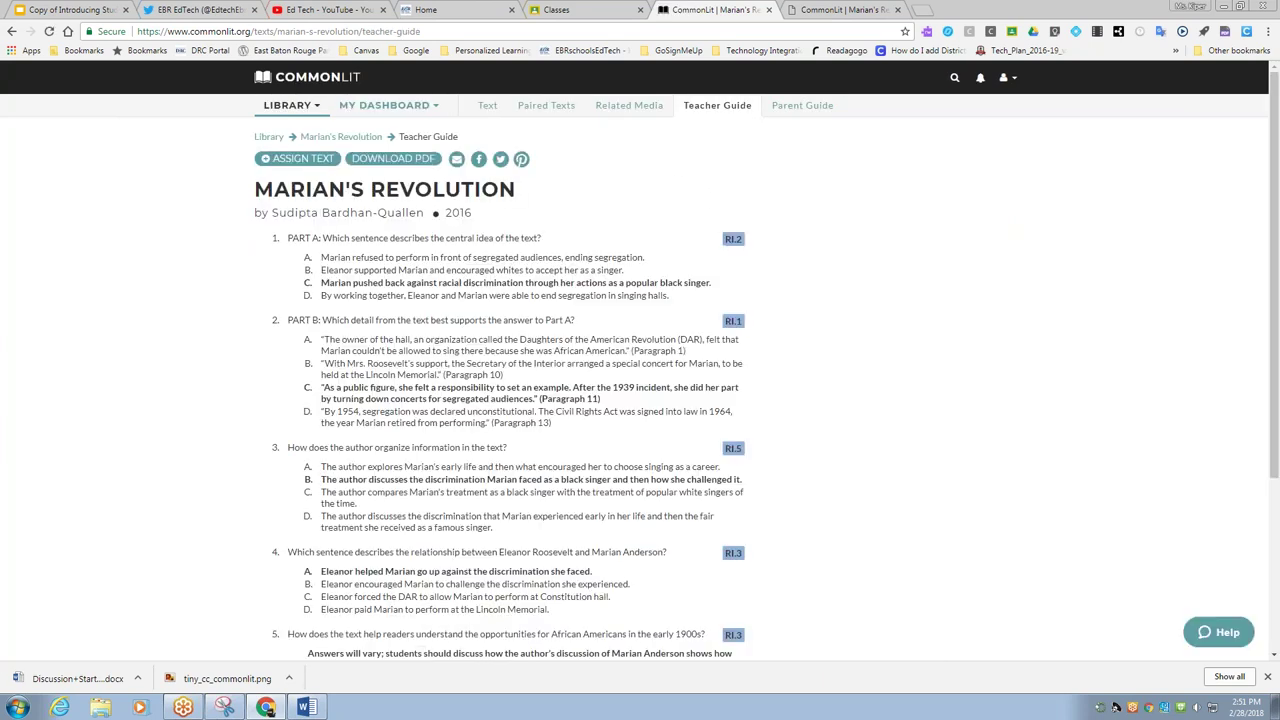
pyautogui.scroll(-1, 715, 115)
pyautogui.scroll(1, 715, 115)
pyautogui.click(802, 105)
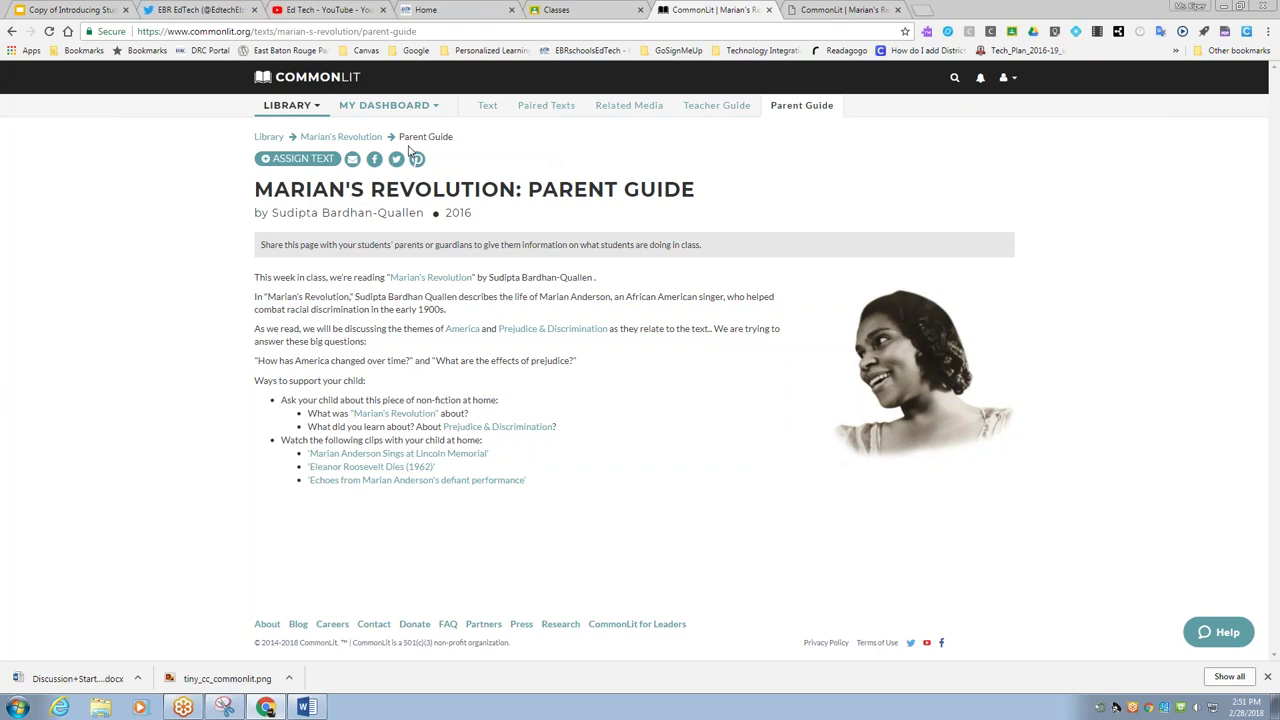
# Step: Start assigning "Marian's Revolution" and select Sample Classroom and Demonstration Class as the receiving classes
pyautogui.click(292, 161)
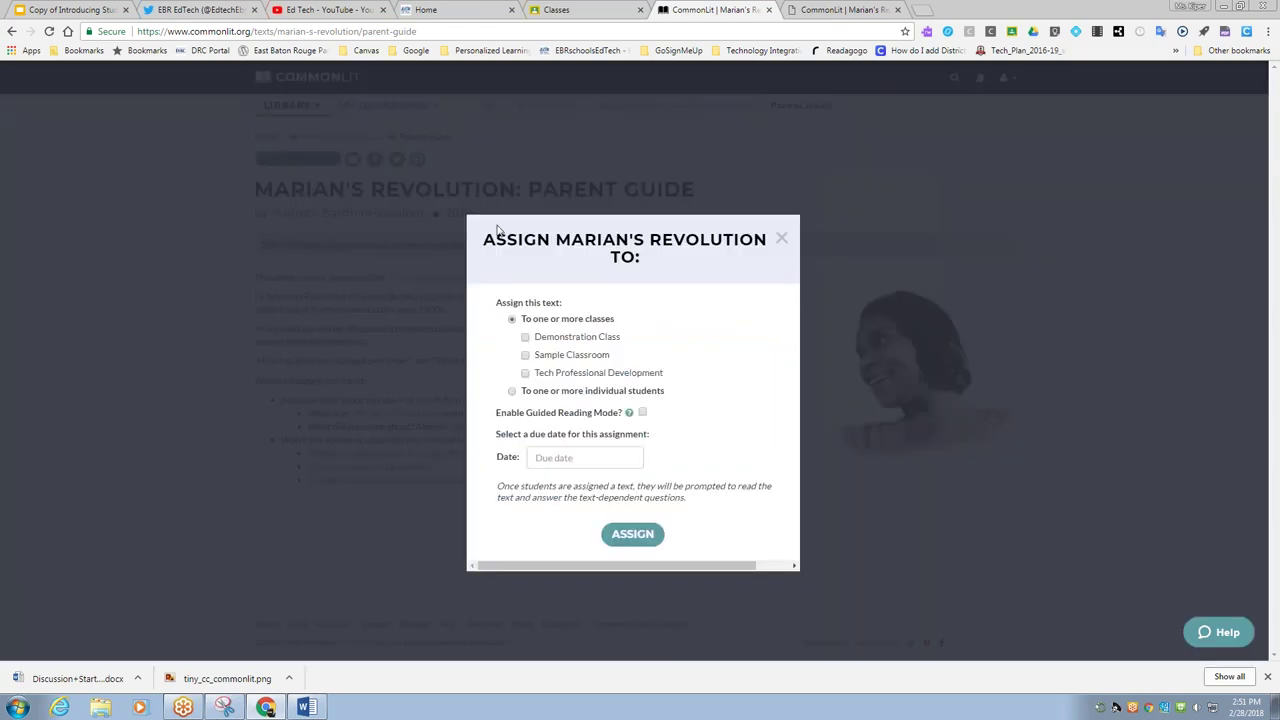
pyautogui.click(525, 355)
pyautogui.click(526, 338)
pyautogui.click(526, 338)
# Step: Read the Guided Reading Mode explanation and enable the mode for the entire class
pyautogui.moveTo(630, 416)
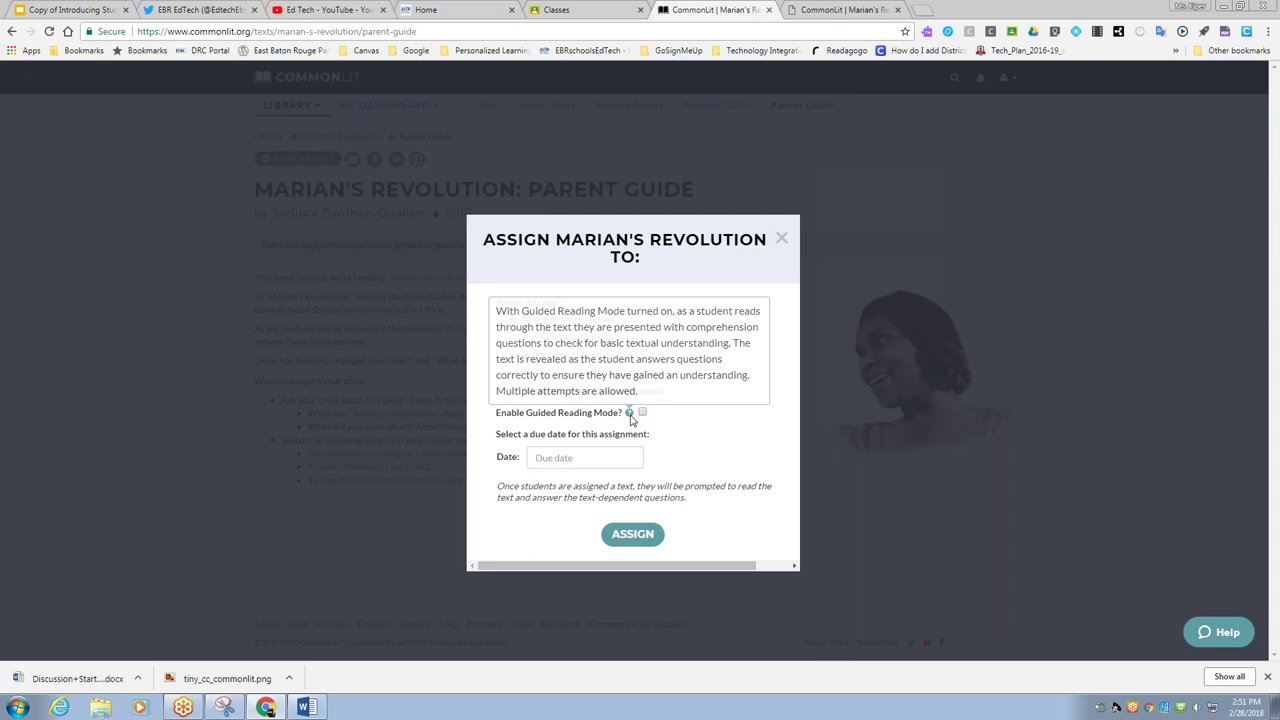
pyautogui.click(643, 412)
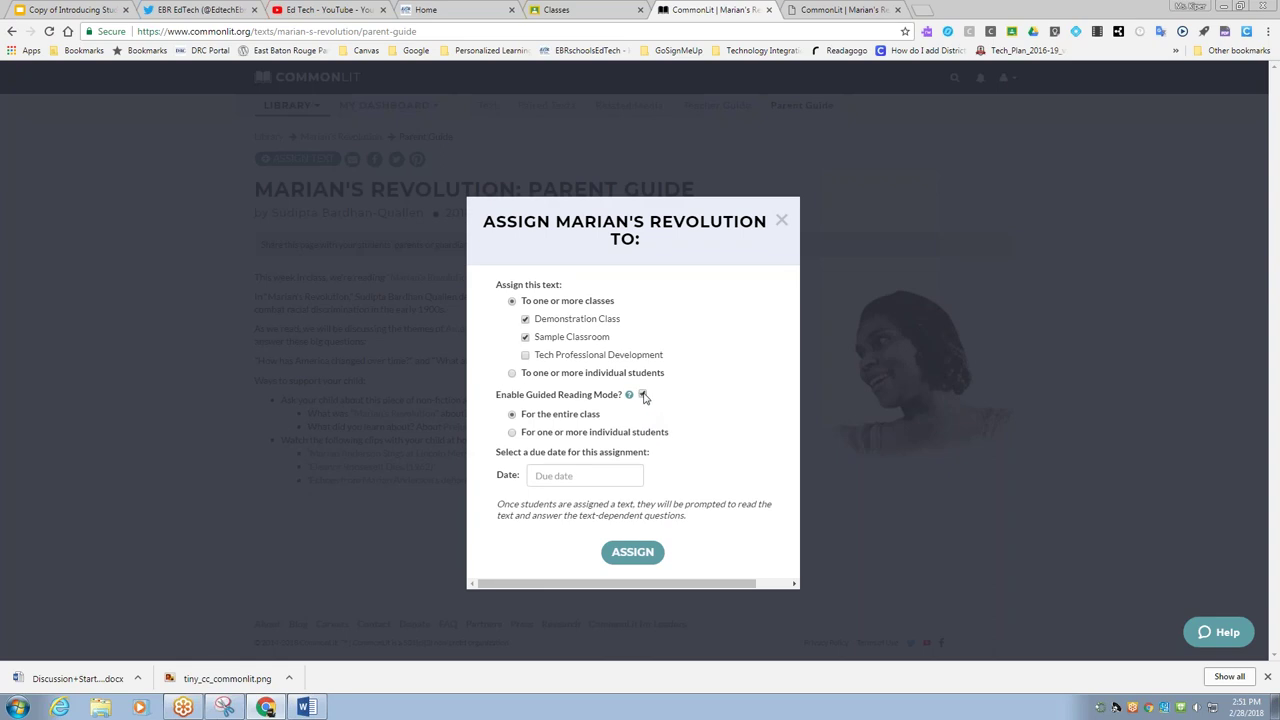
pyautogui.click(643, 395)
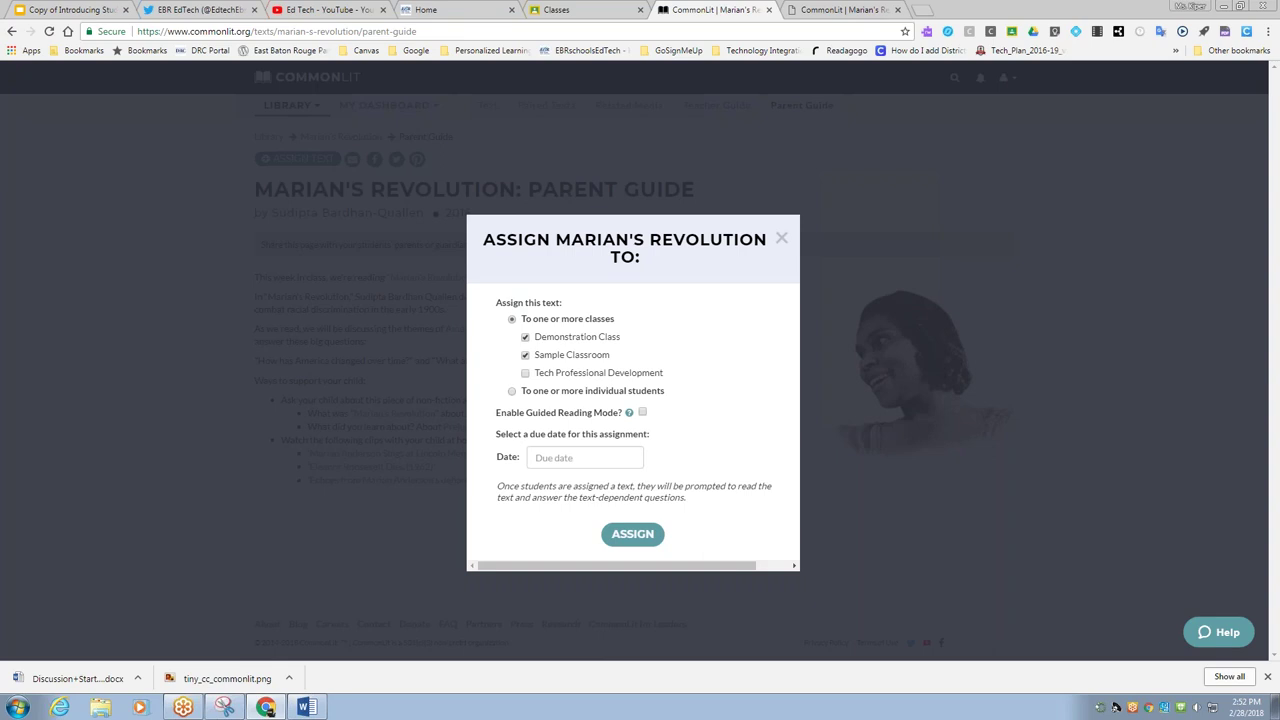
pyautogui.click(642, 413)
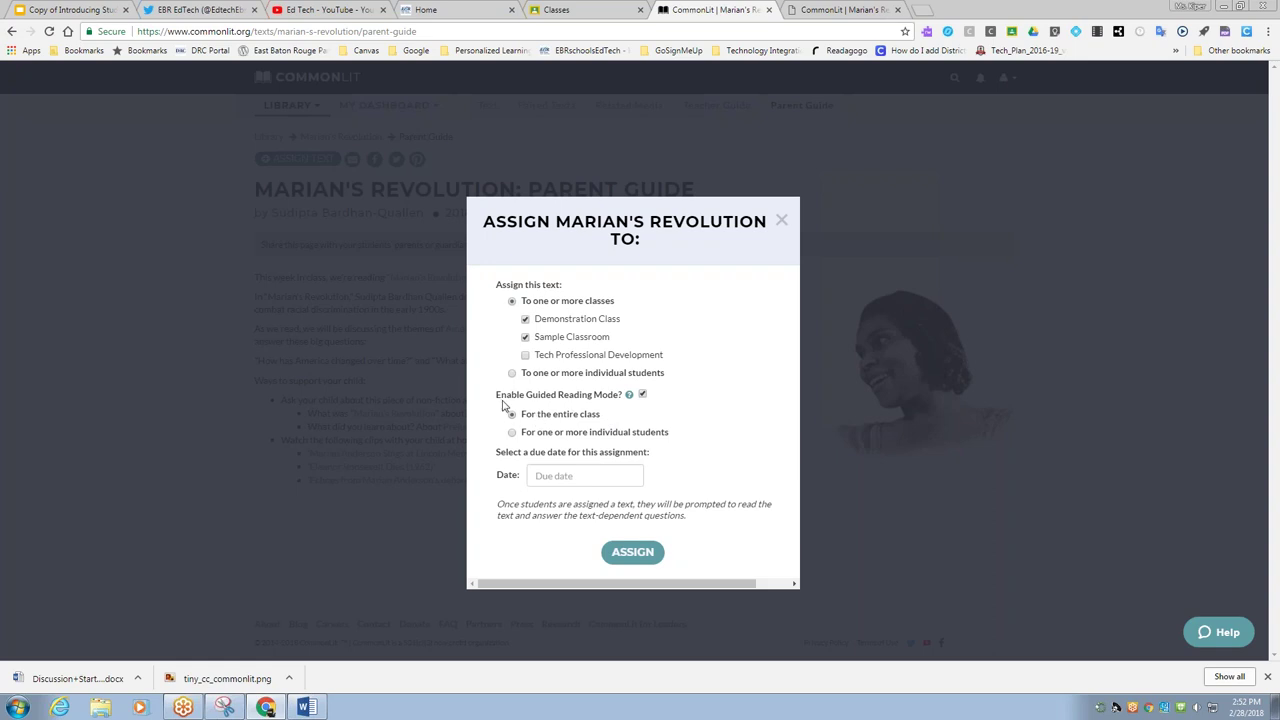
pyautogui.click(514, 433)
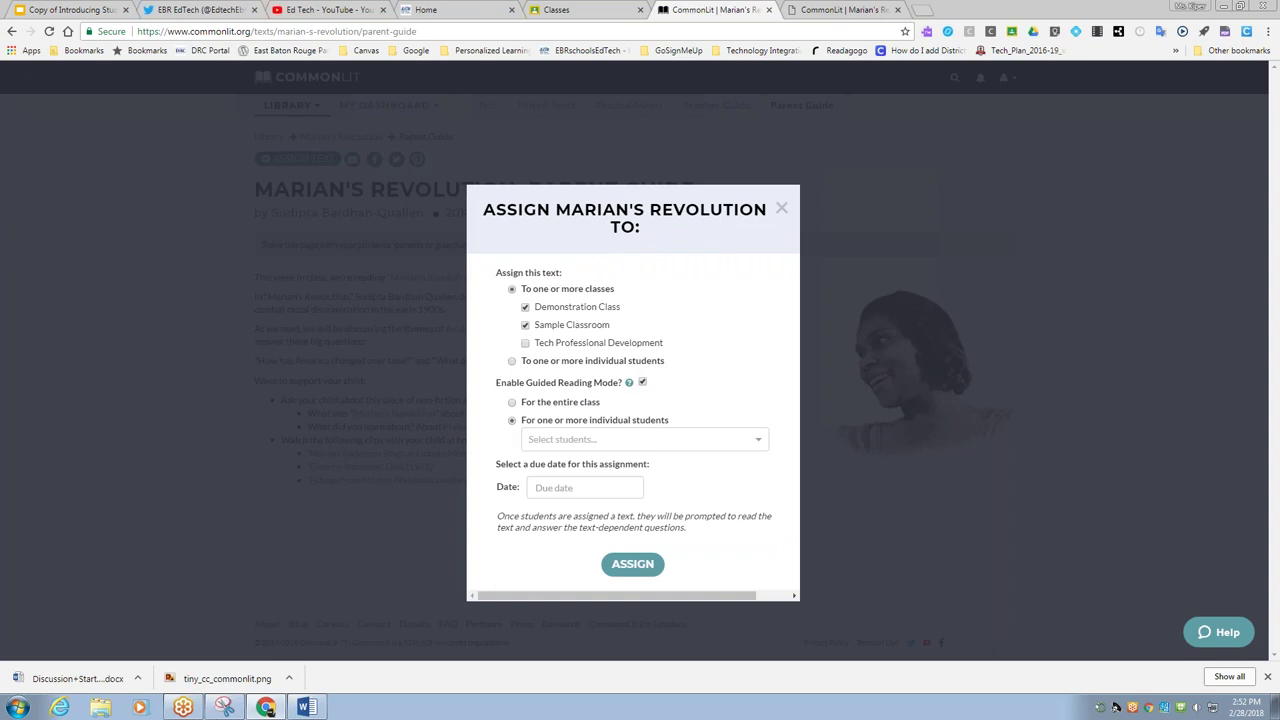
pyautogui.click(512, 402)
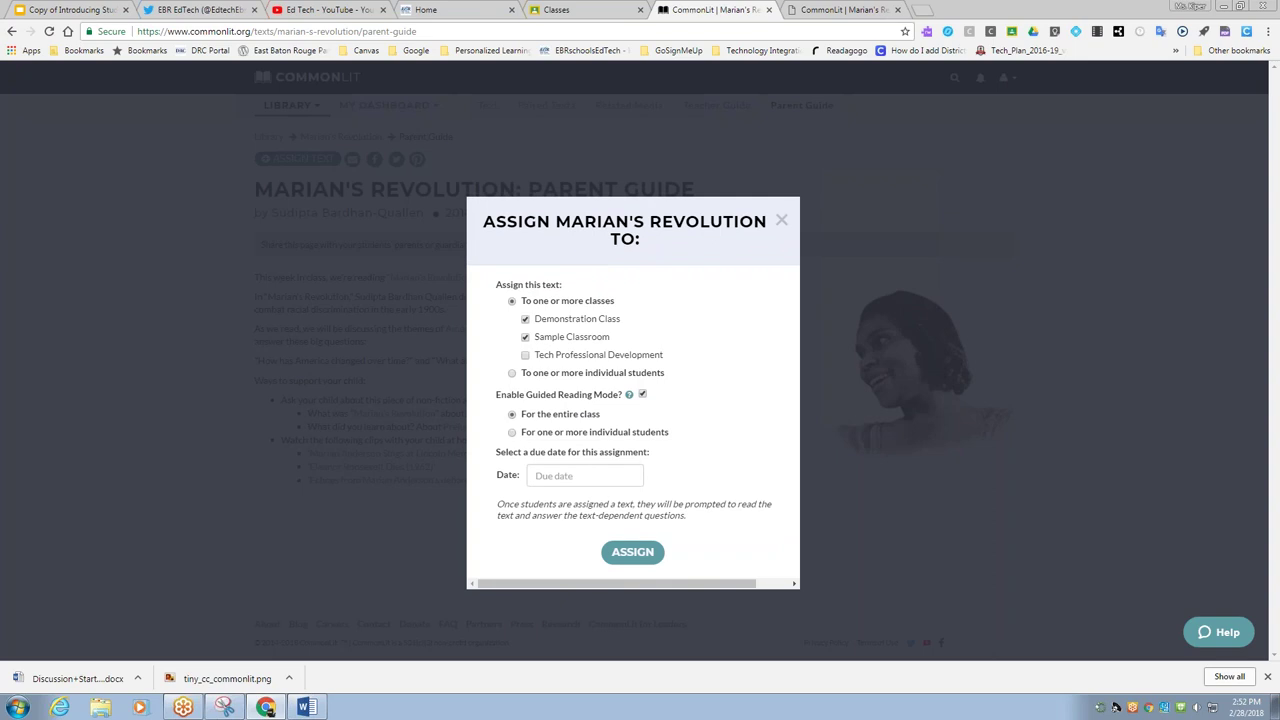
# Step: Set the due date to 03/03/2018, assign the text and dismiss the confirmation
pyautogui.click(551, 477)
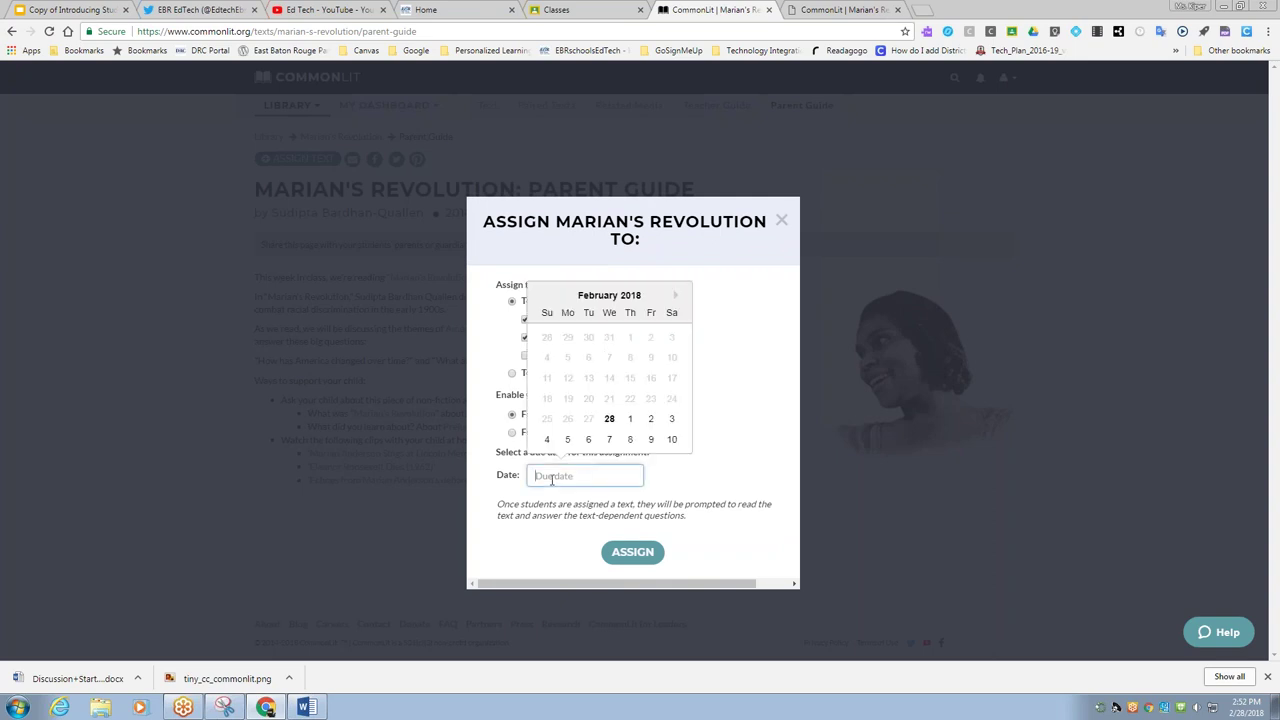
pyautogui.click(668, 422)
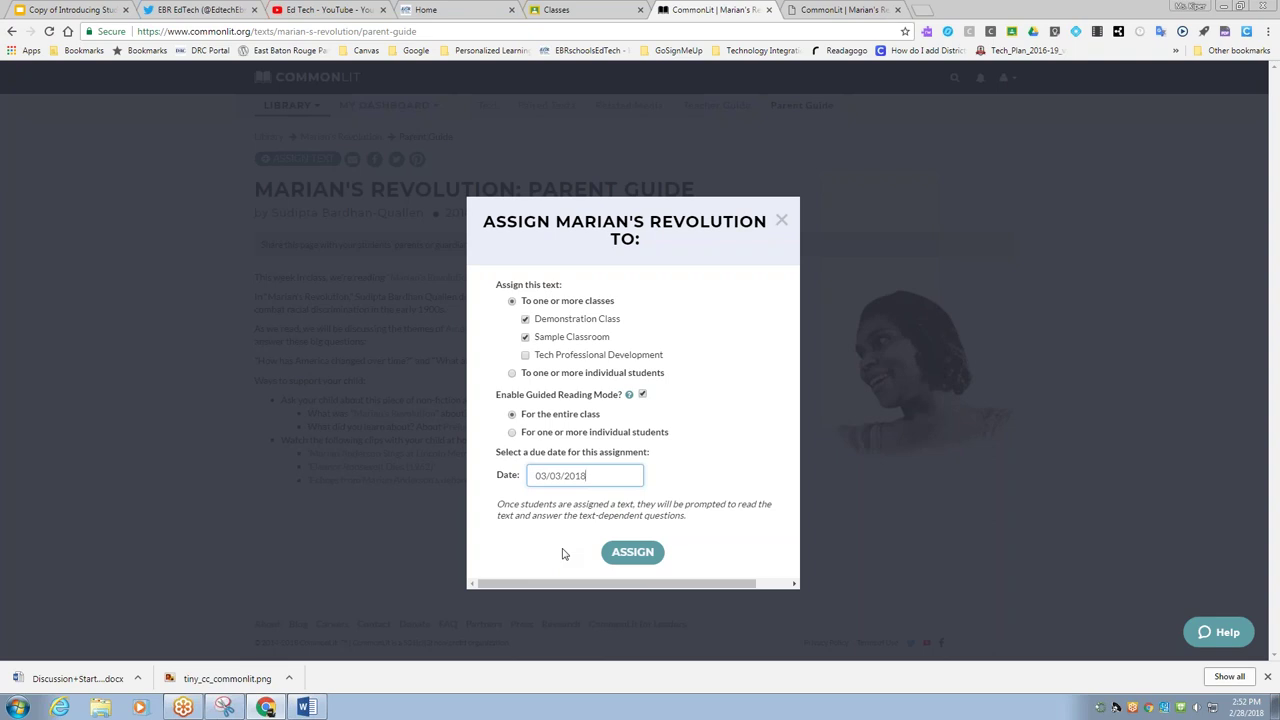
pyautogui.click(648, 557)
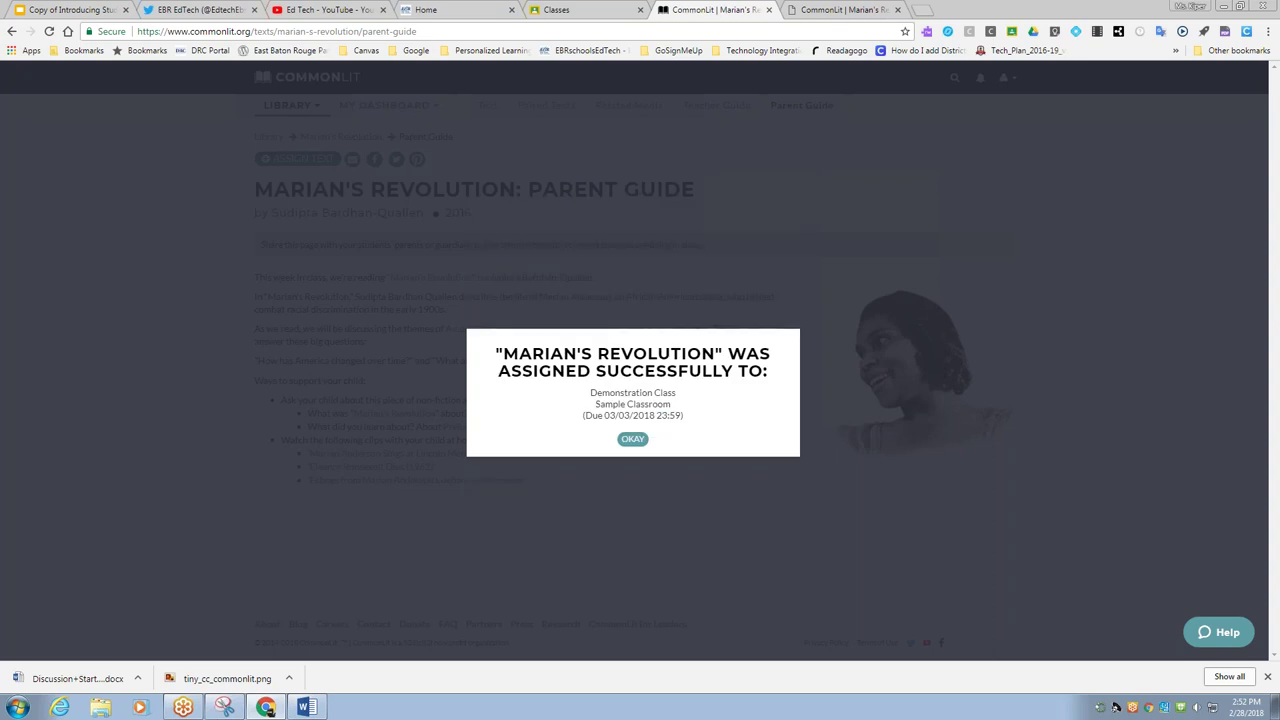
pyautogui.click(633, 441)
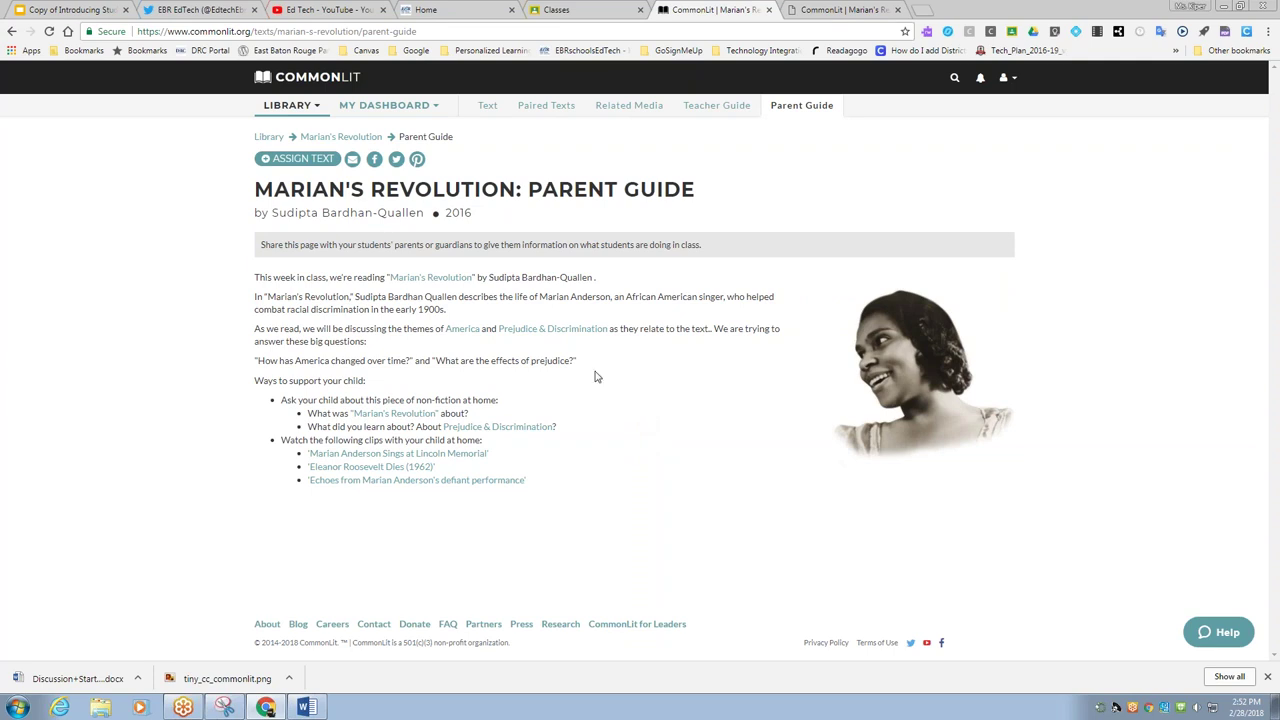
# Step: Show the teacher's class list on the Manage Classes page
pyautogui.click(394, 108)
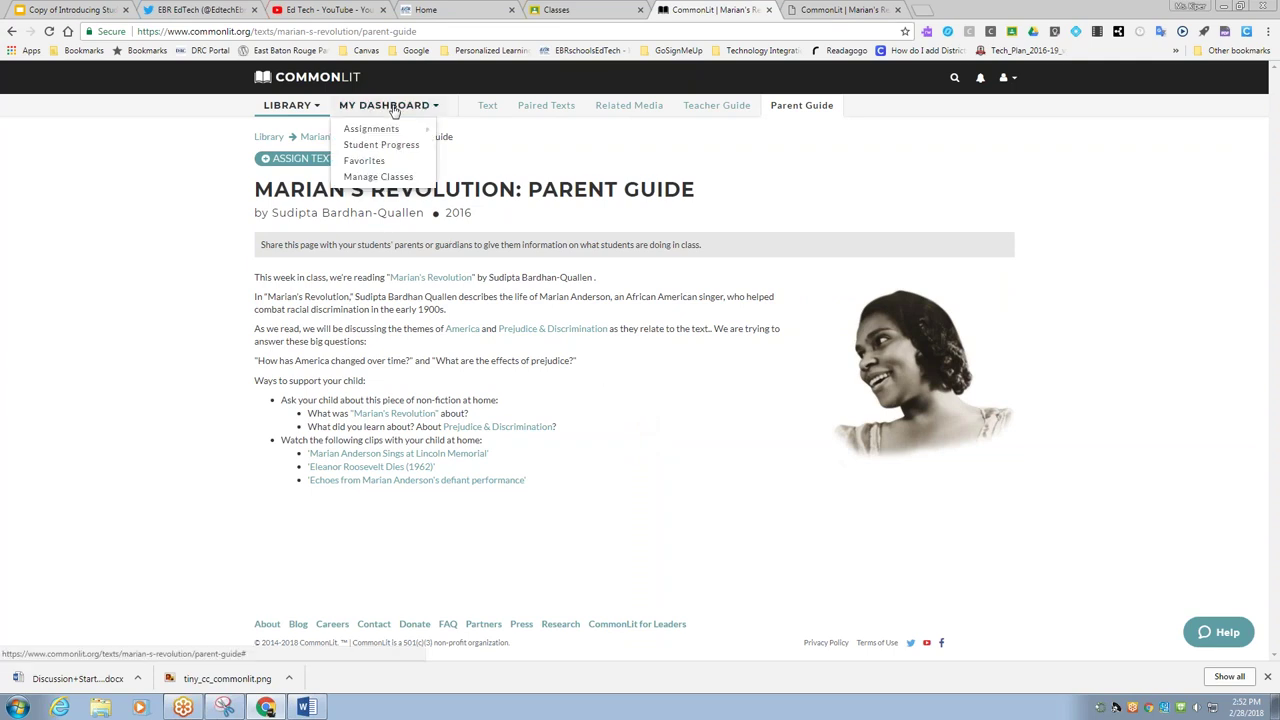
pyautogui.click(380, 176)
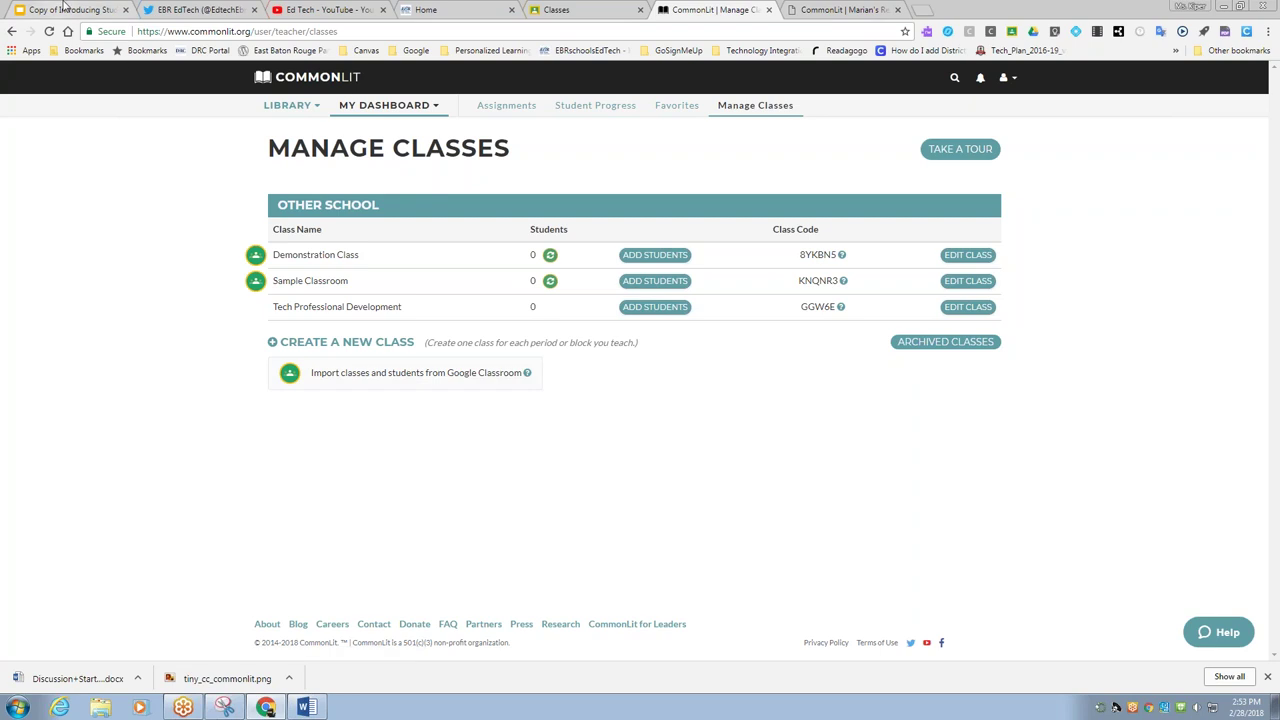
# Step: Return to the library's Featured Content and switch to the "Copy of Introducing Students to CommonLit Presentation" in Google Slides
pyautogui.moveTo(287, 105)
pyautogui.click(290, 130)
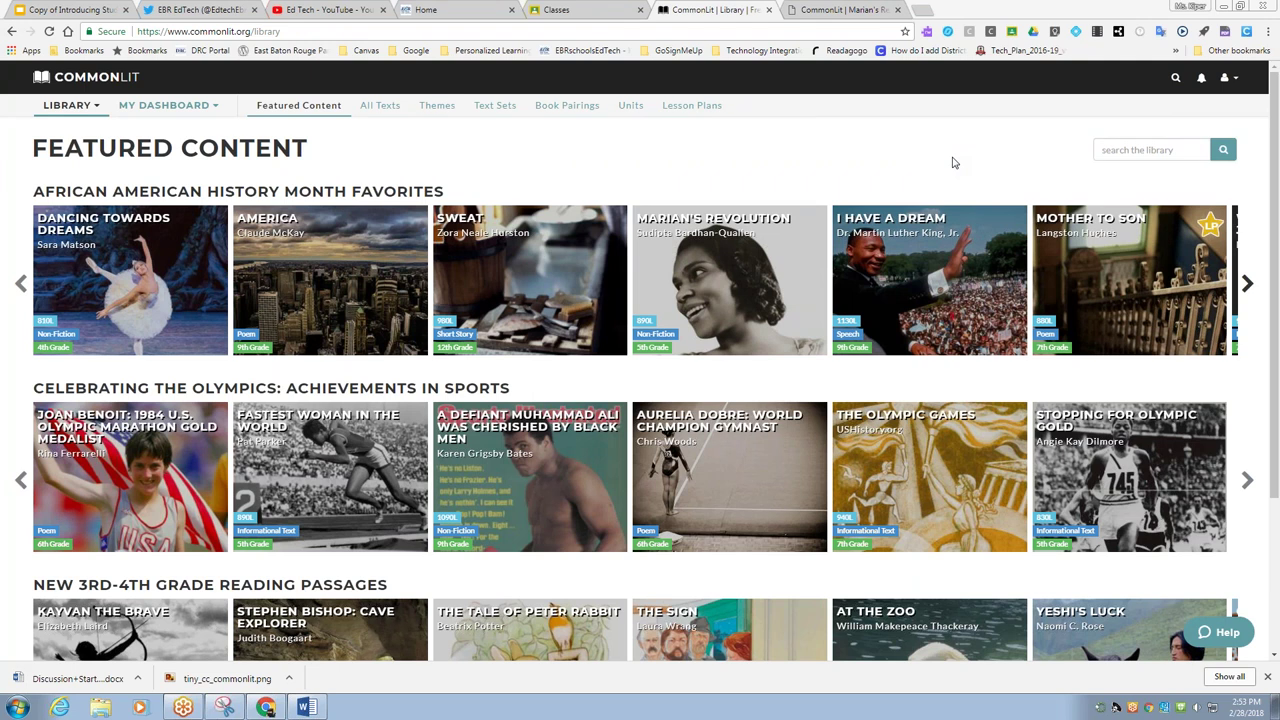
pyautogui.click(80, 8)
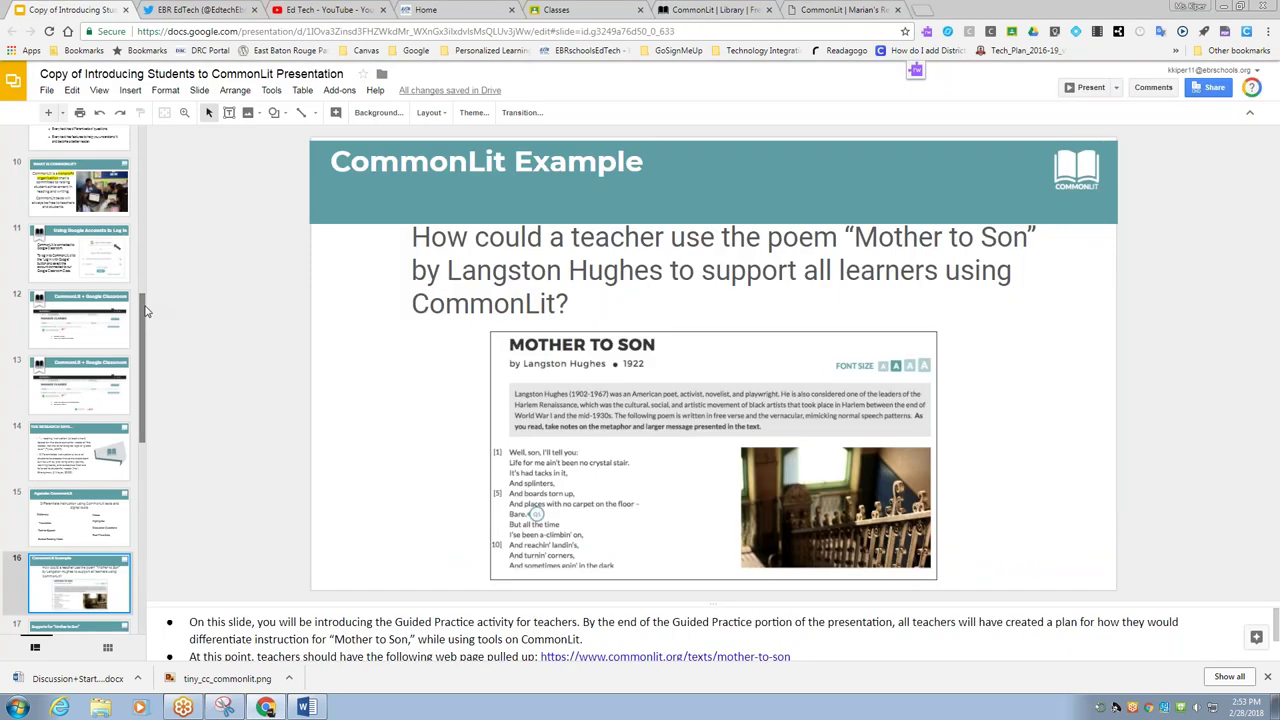